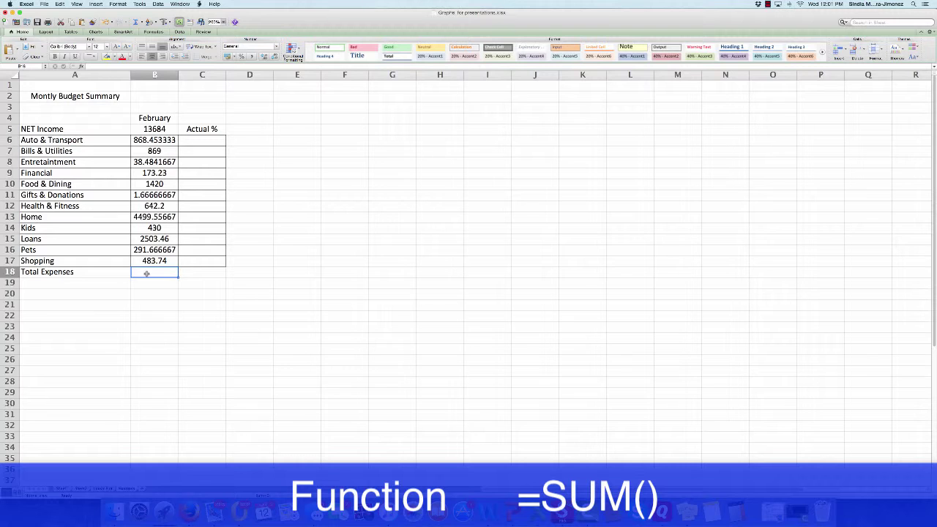
text(=)
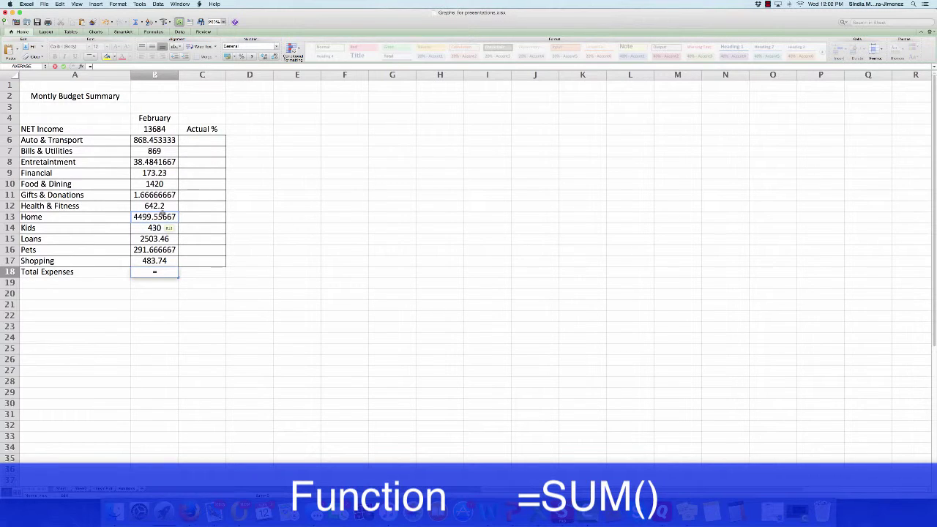
text(sum)
text(+)
click(174, 280)
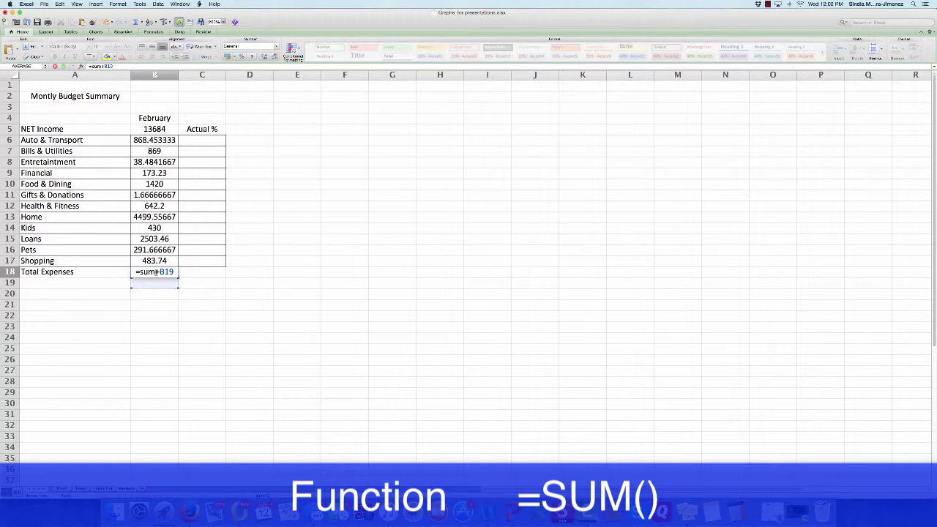
double_click(149, 272)
key(BackSpace)
key(Delete)
key(Delete)
key(Delete)
key(Delete)
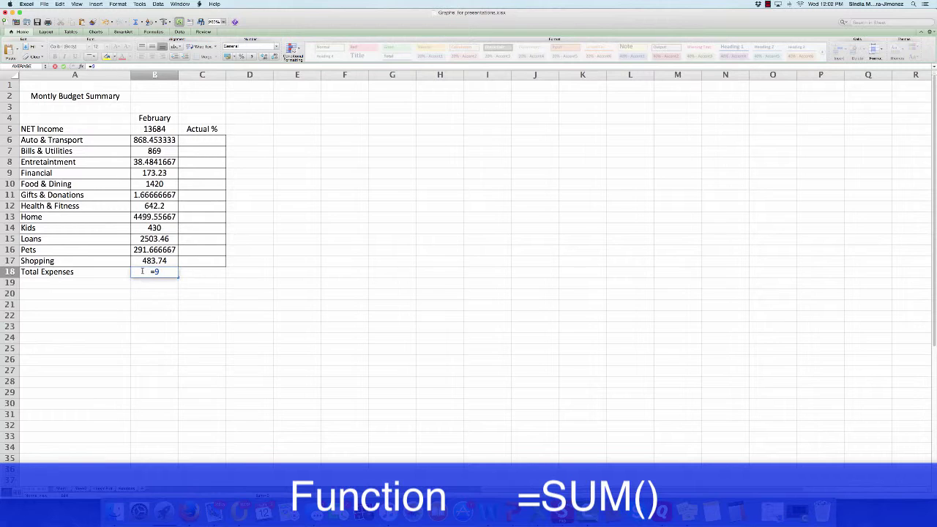
Total the February expenses in cell B18 with the formula =SUM(B6:B17)
text(sum)
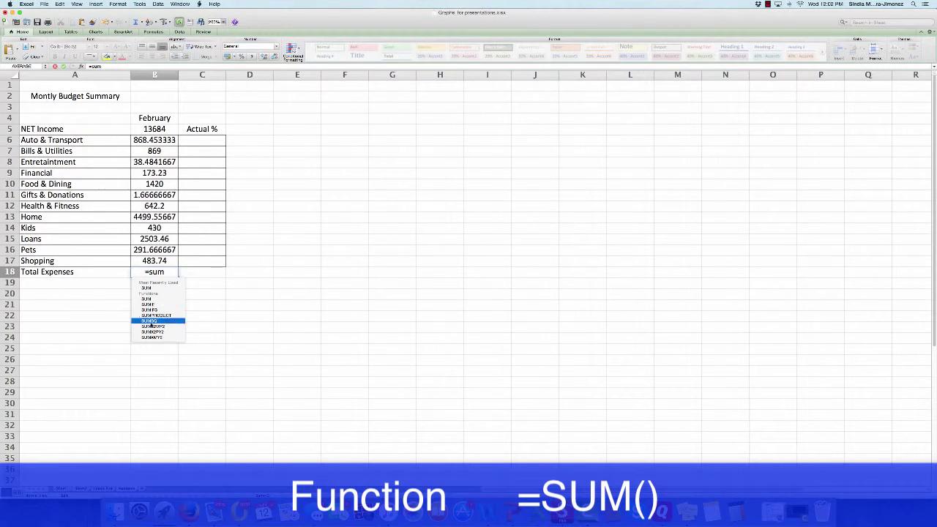
double_click(154, 288)
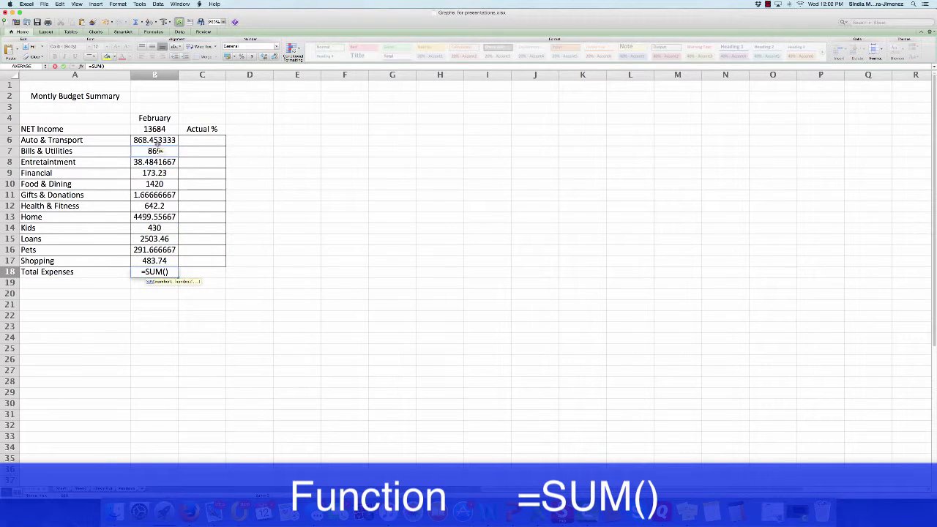
drag(145, 142, 148, 261)
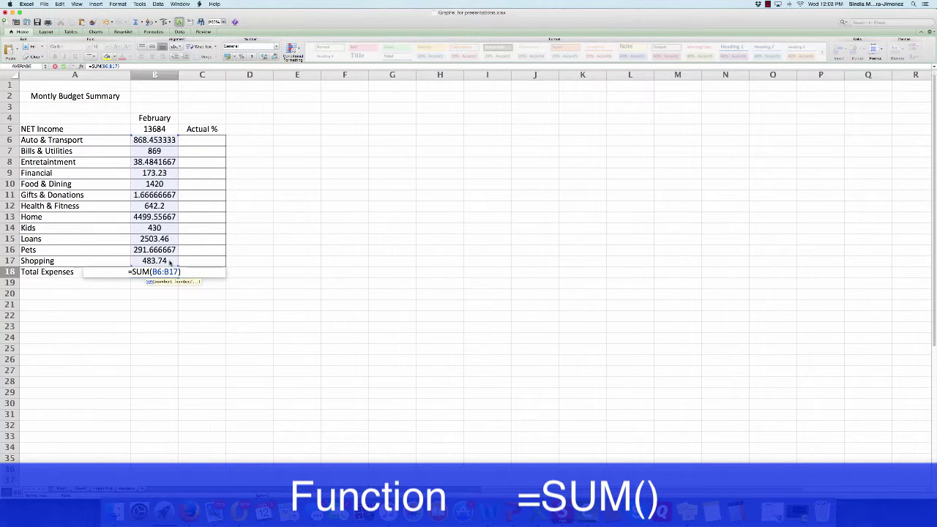
key(Return)
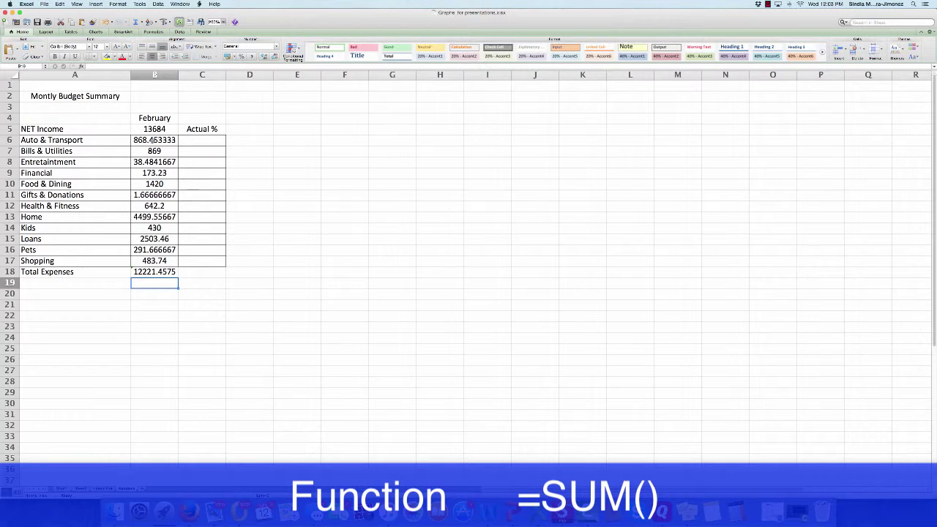
Format the February expenses and their total in B6:B18, plus the net income in B5, as Currency
drag(152, 139, 157, 271)
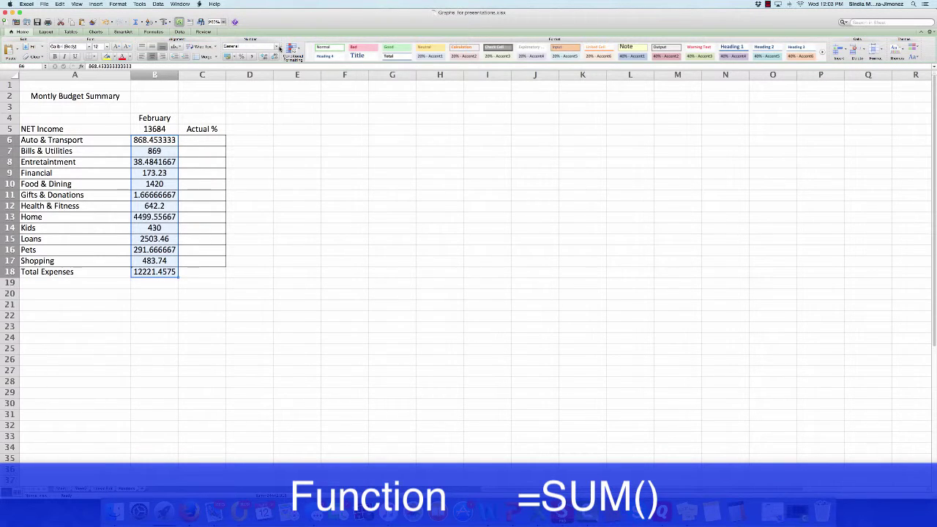
click(278, 46)
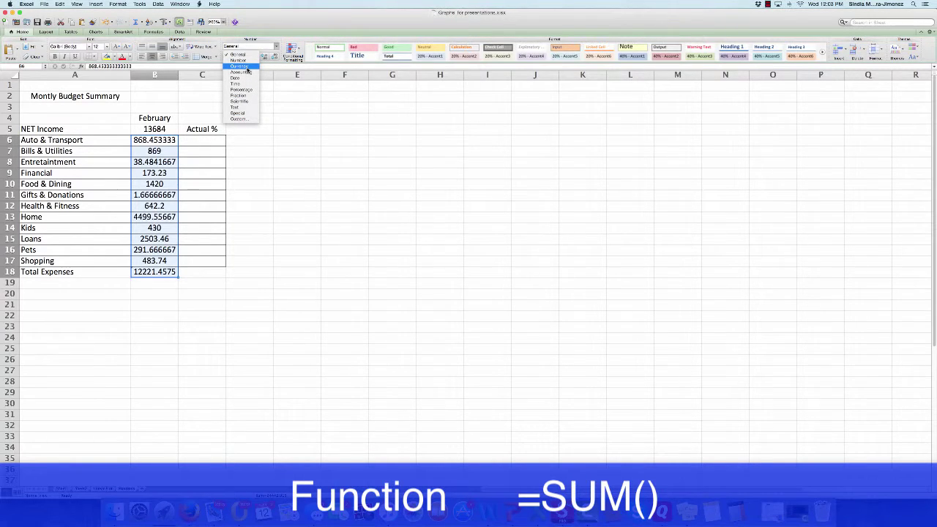
click(247, 67)
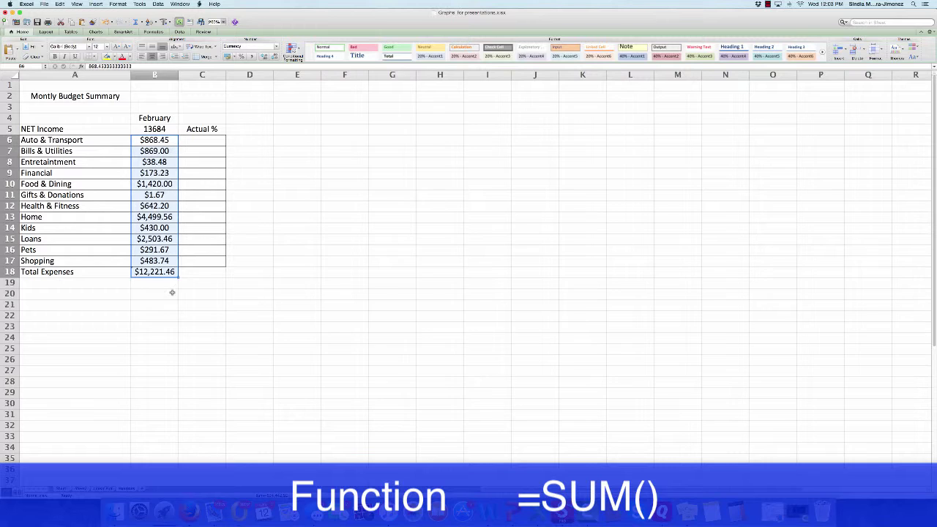
click(163, 132)
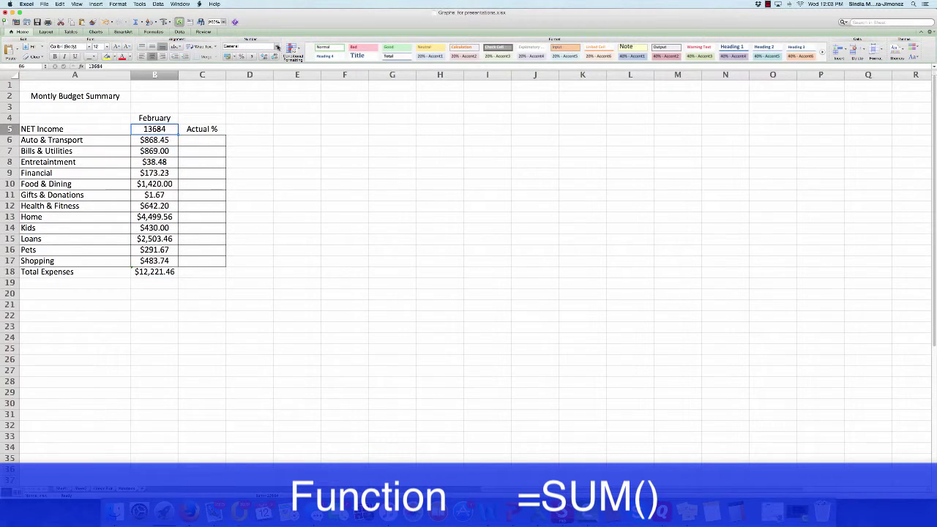
click(277, 46)
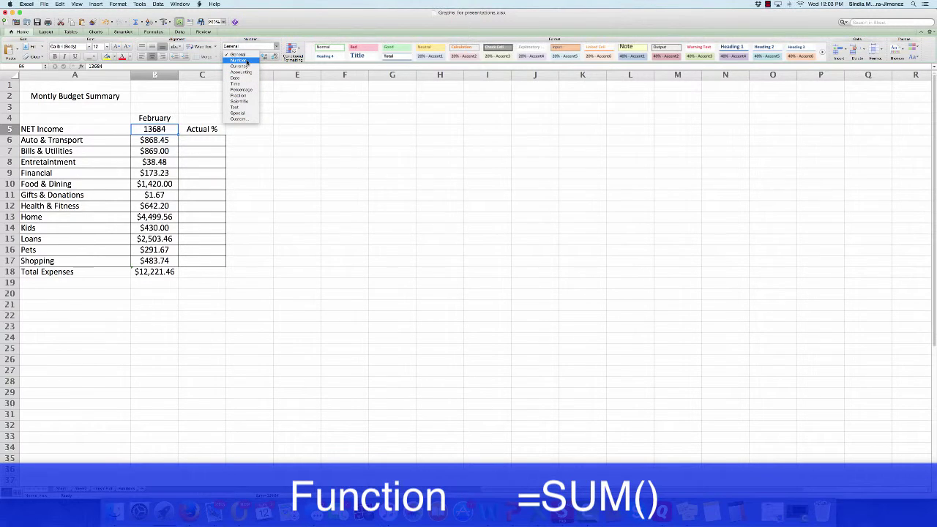
click(240, 66)
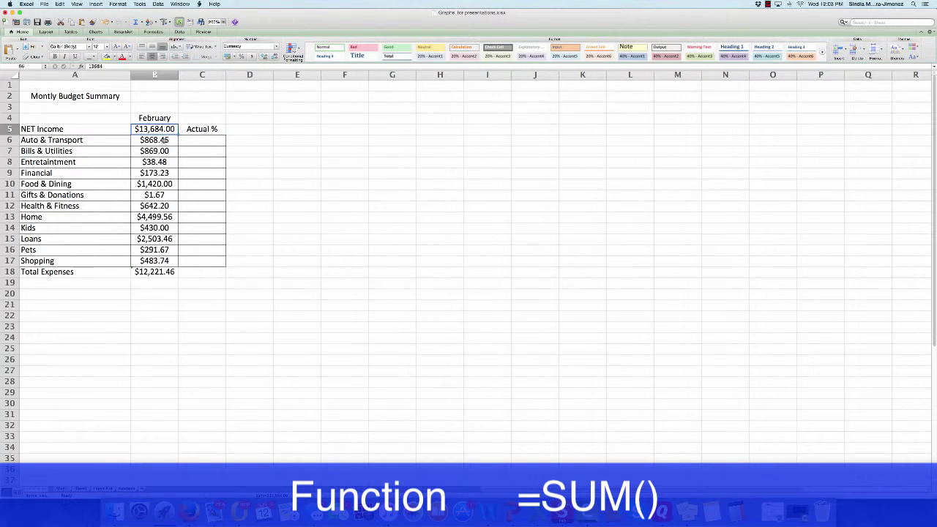
drag(154, 140, 158, 264)
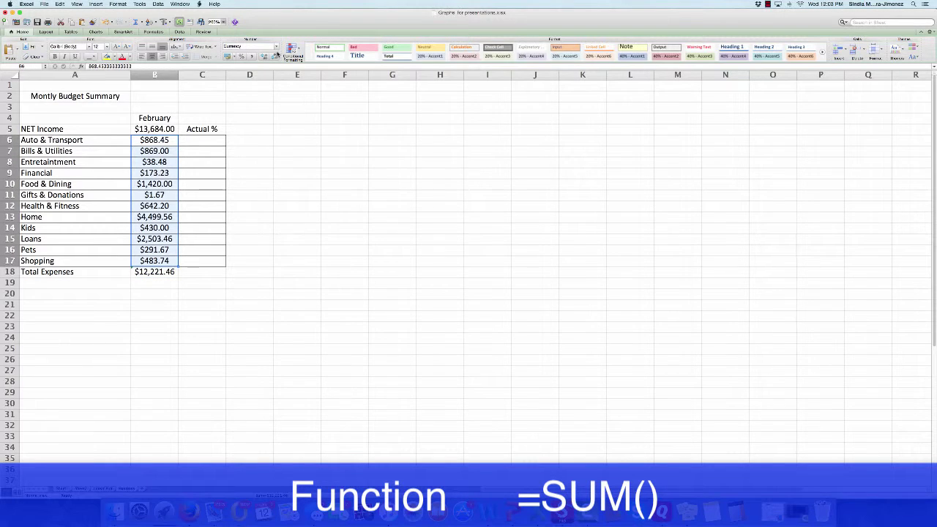
click(278, 46)
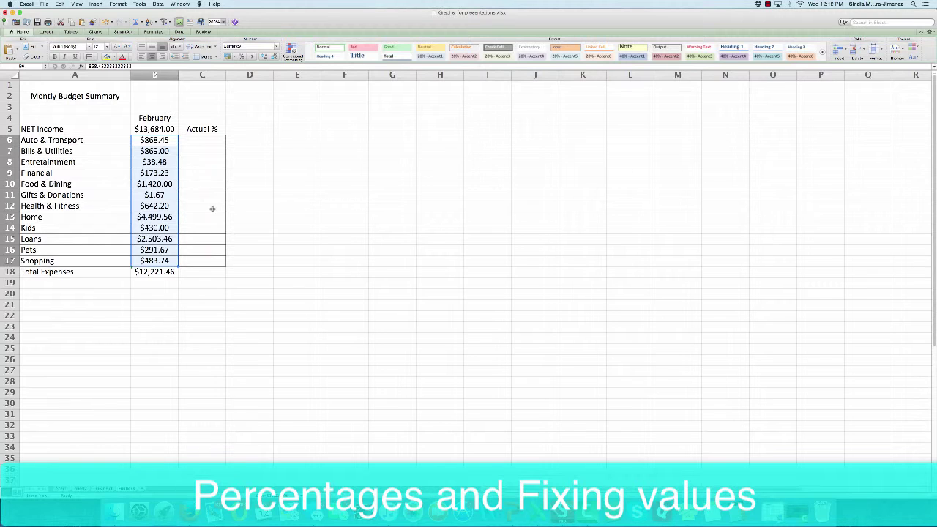
Calculate Auto & Transport as a percentage of net income in cell C6 with the formula =(B6/B5)*100
click(194, 141)
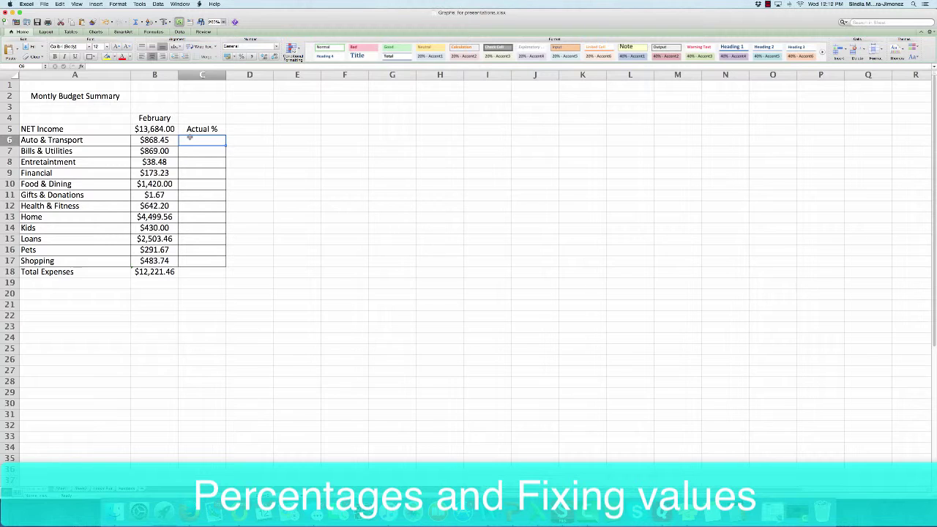
text(=)
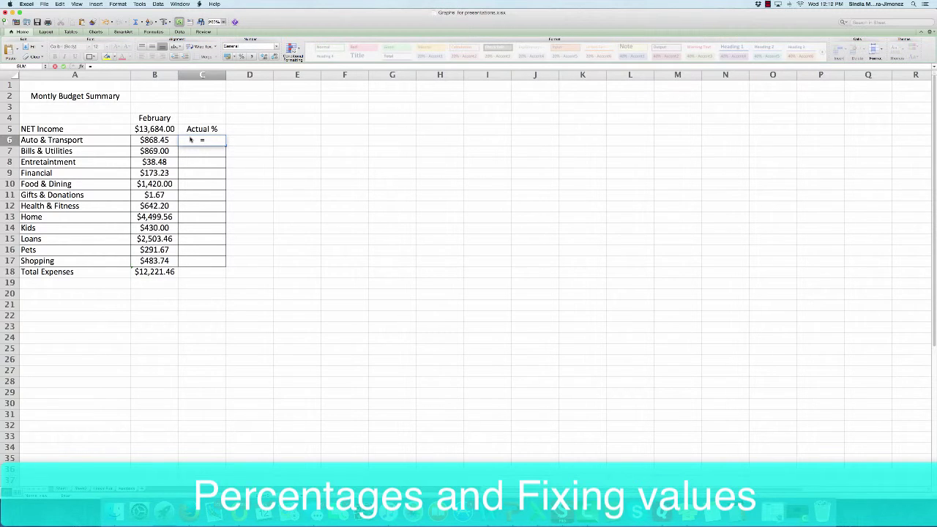
click(330, 193)
text(()
click(165, 140)
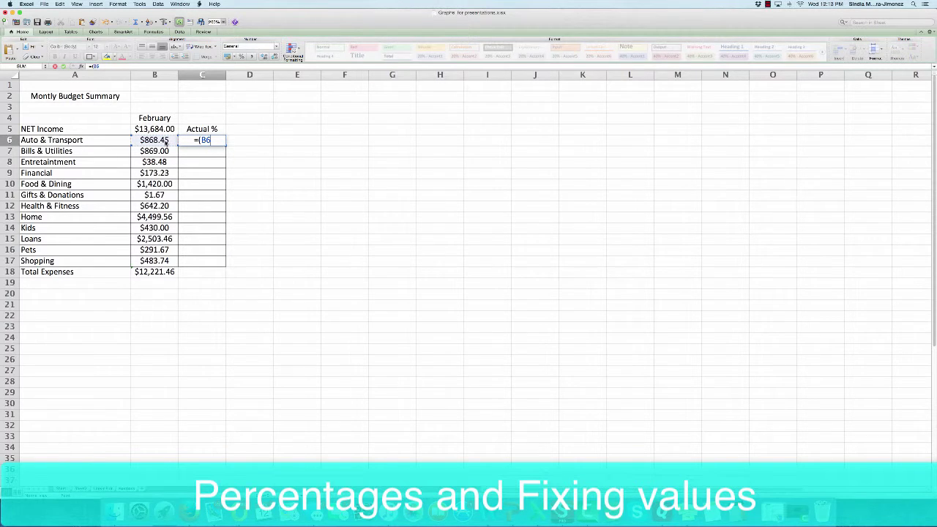
text(/)
click(169, 129)
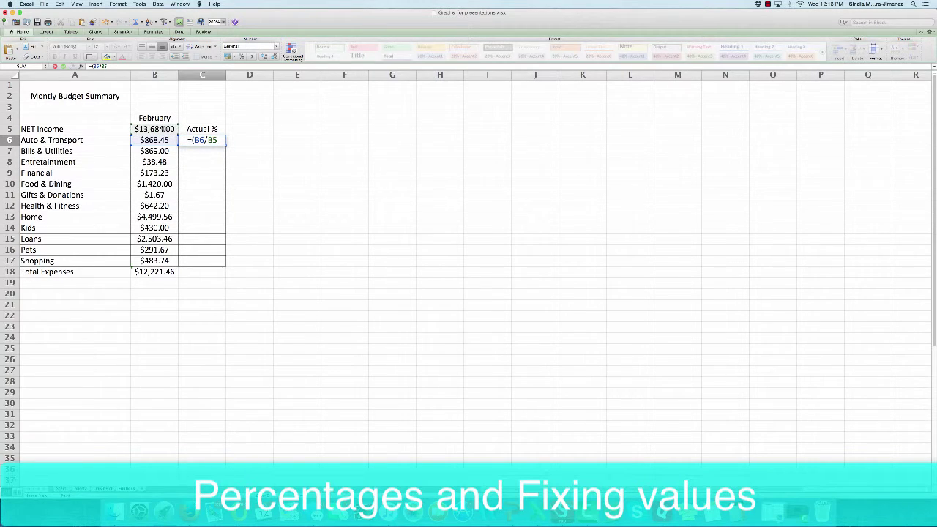
text()*100)
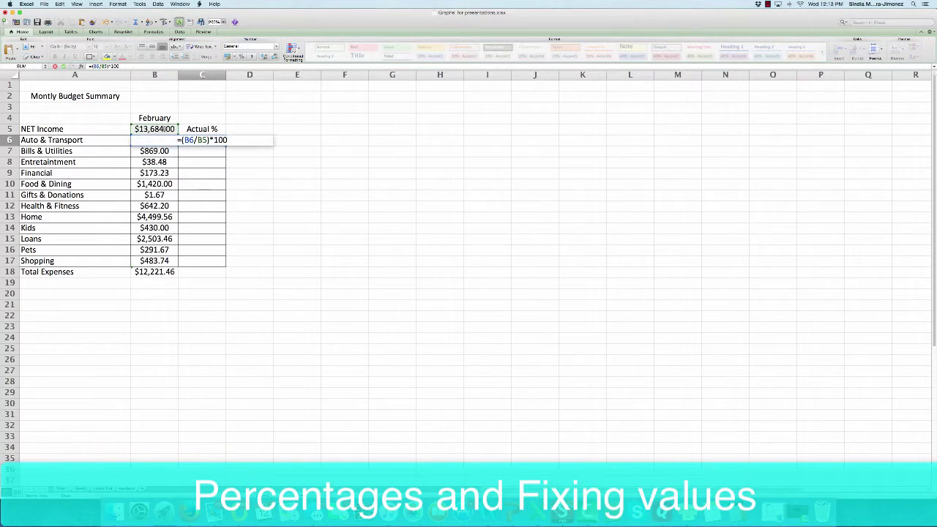
key(Return)
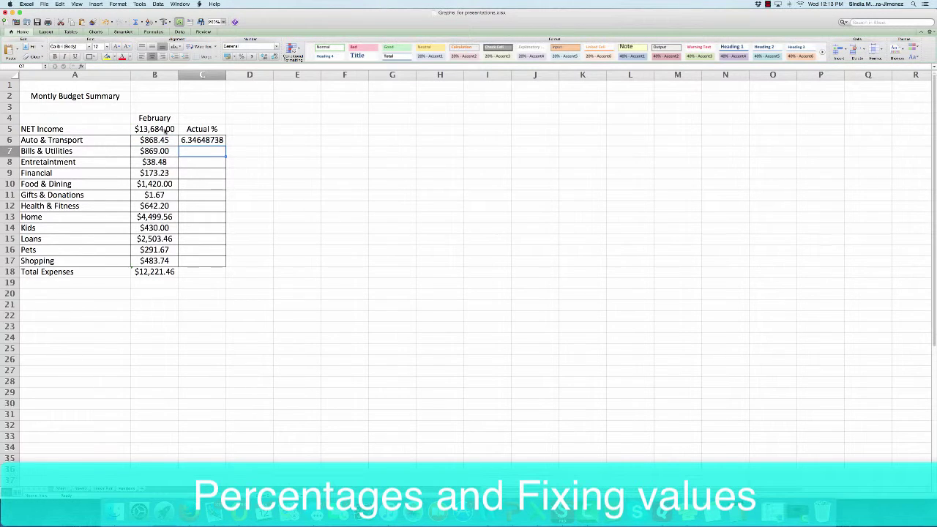
Adjust the number of decimals of the Auto & Transport percentage in C6 to two places
click(215, 143)
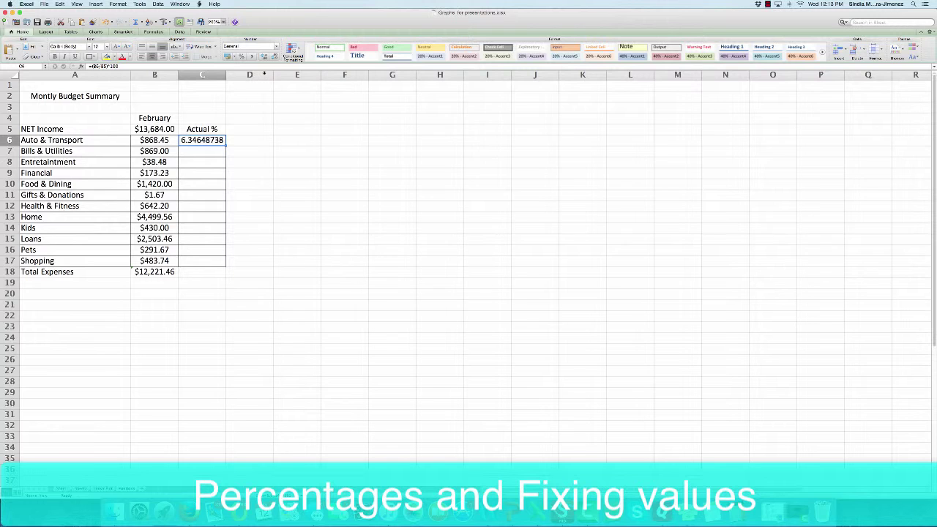
click(274, 58)
click(273, 58)
click(274, 58)
click(273, 58)
click(264, 58)
click(264, 58)
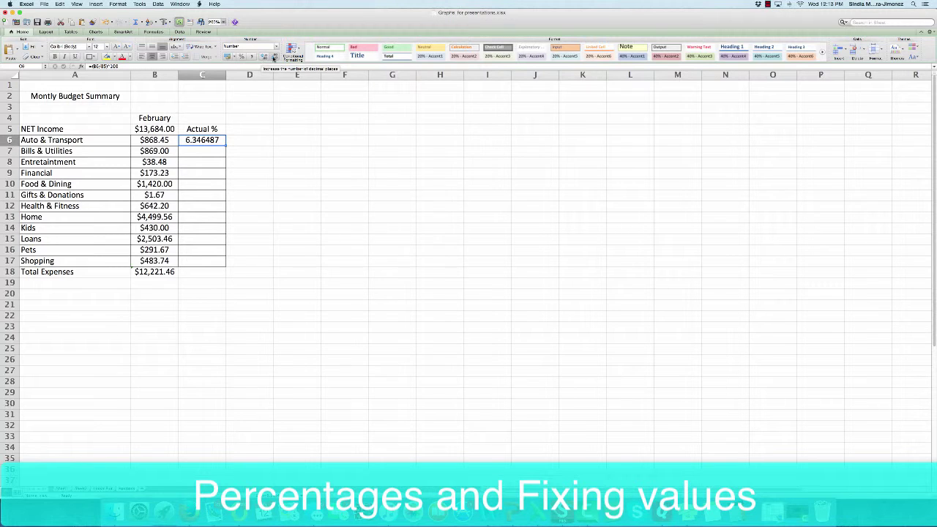
click(274, 59)
click(274, 57)
click(273, 57)
click(264, 57)
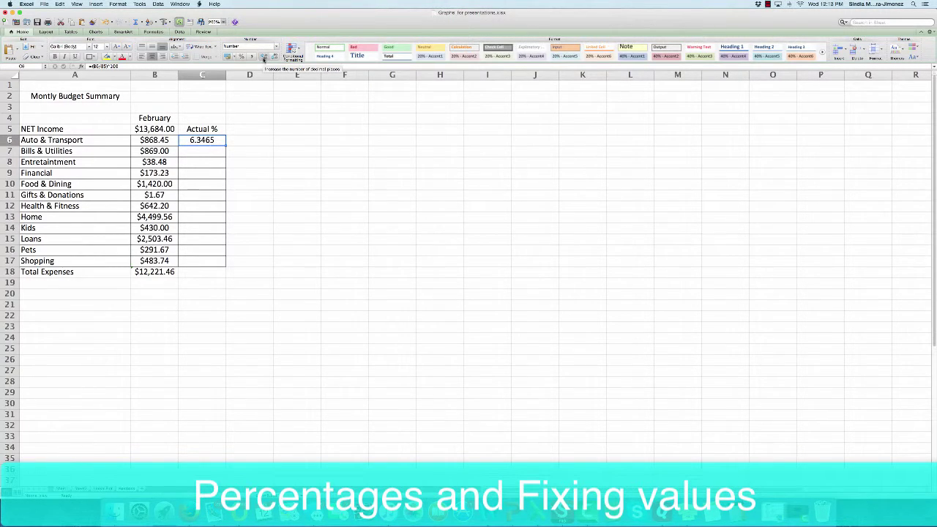
click(264, 56)
click(274, 59)
click(274, 58)
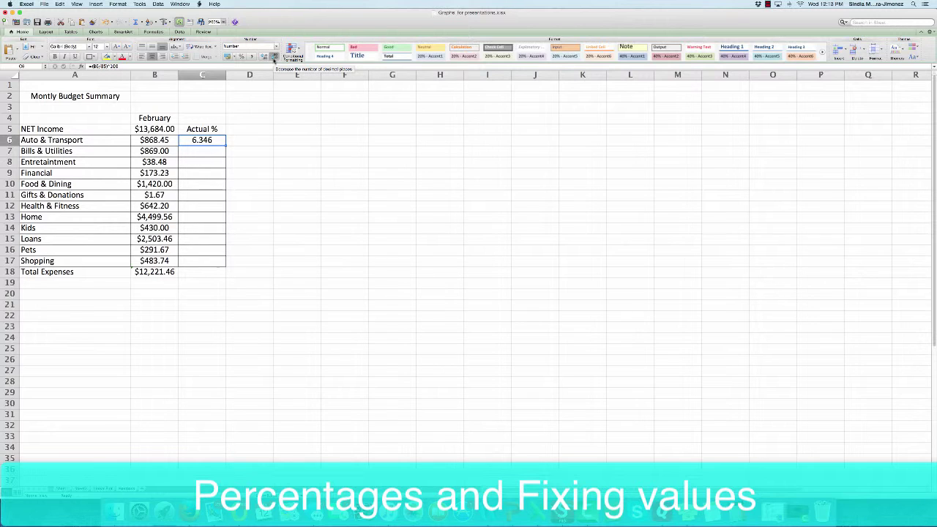
click(274, 58)
click(265, 59)
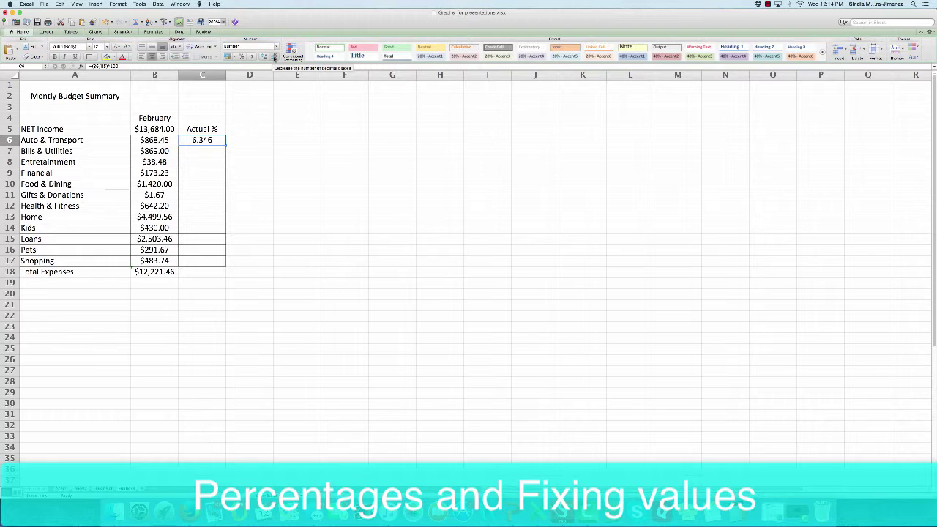
click(274, 58)
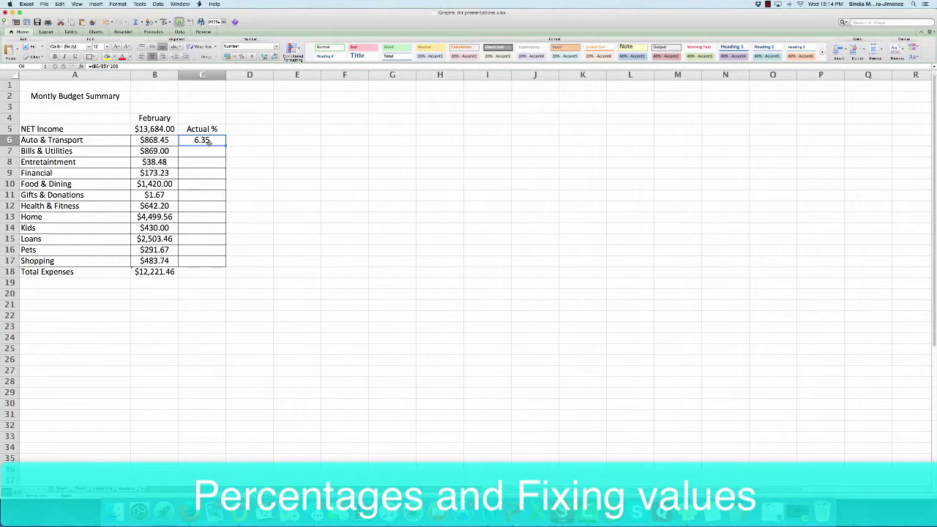
Try the Percentage number format on cell C6, and return the cell to the Number format
click(276, 46)
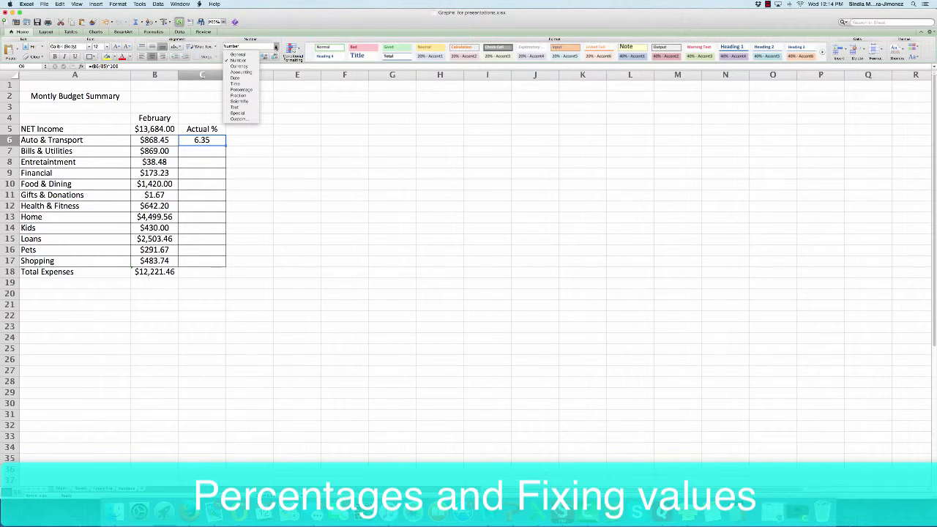
click(242, 90)
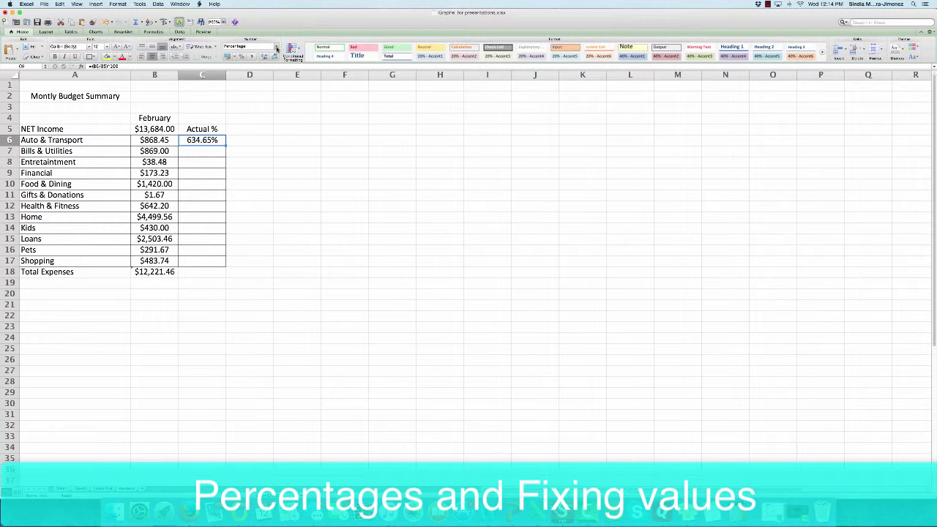
click(276, 48)
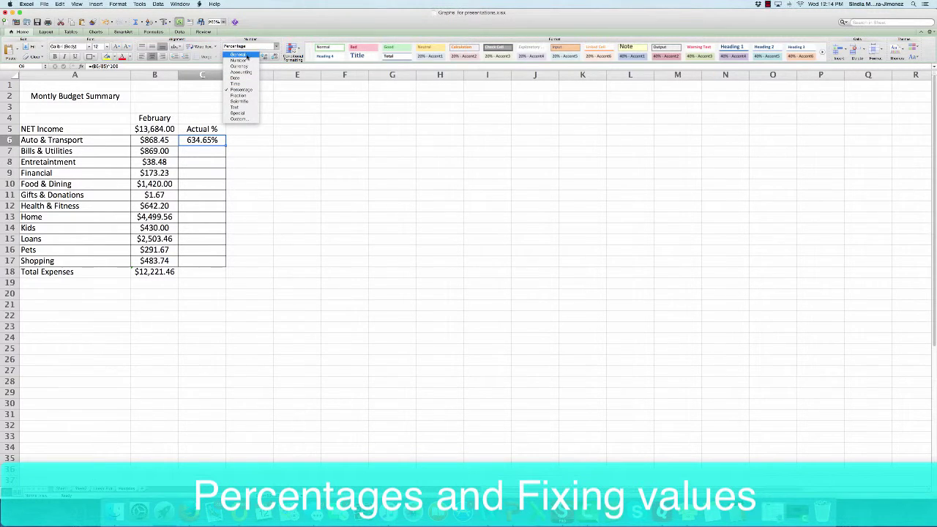
click(243, 60)
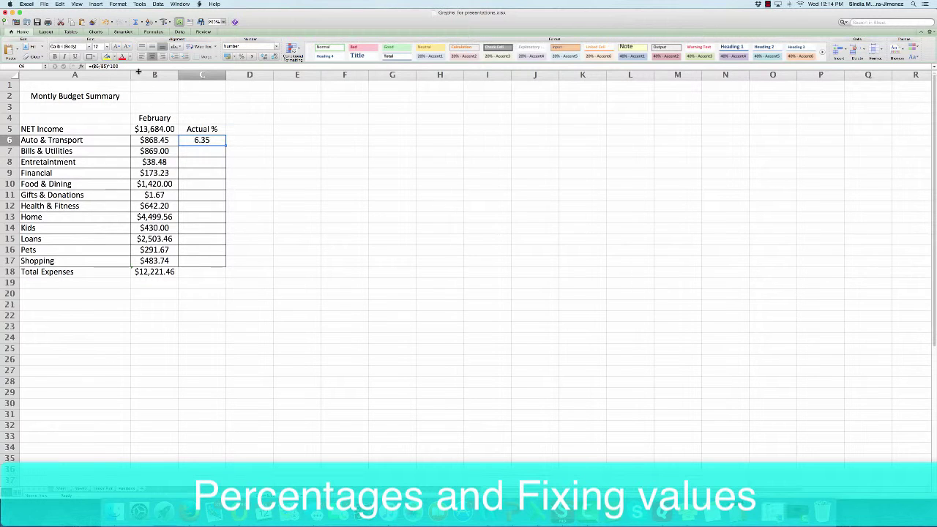
Examine the cell references in the Auto & Transport percentage formula in C6, leaving C6 selected
click(110, 66)
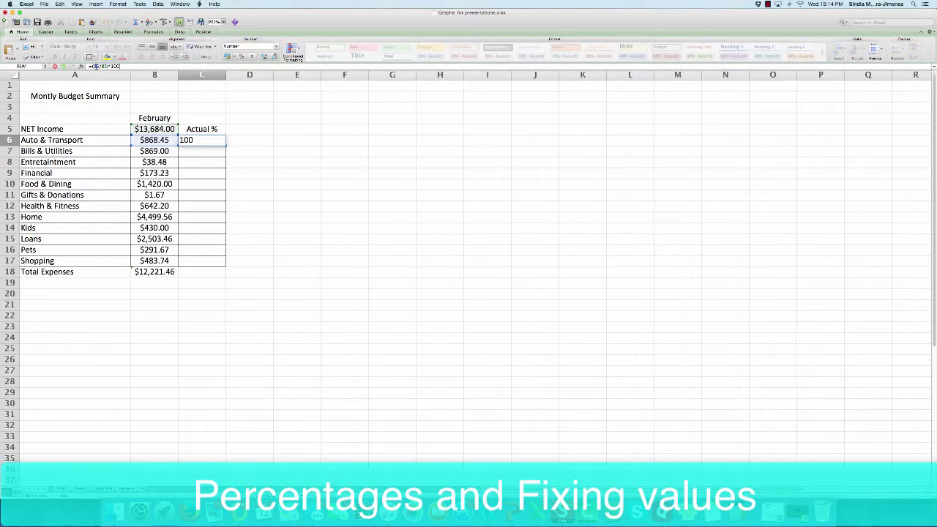
double_click(205, 140)
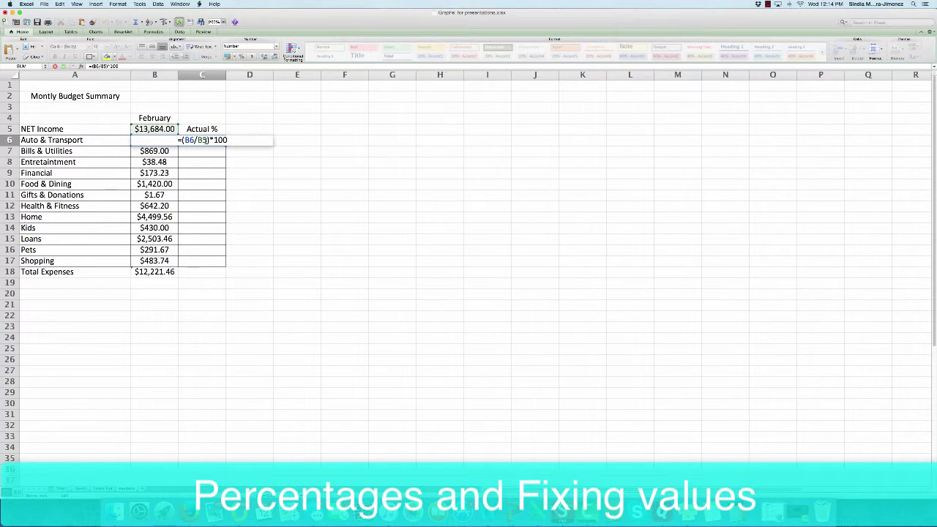
key(Return)
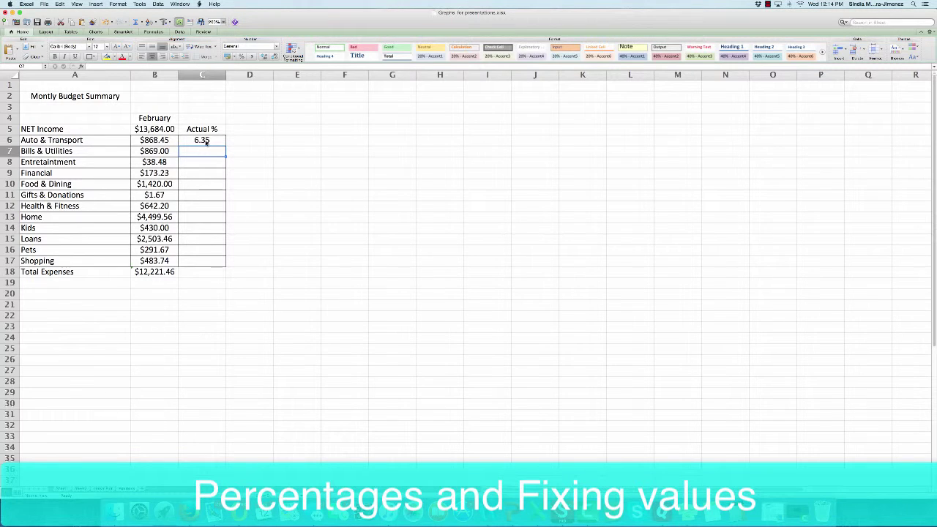
click(209, 138)
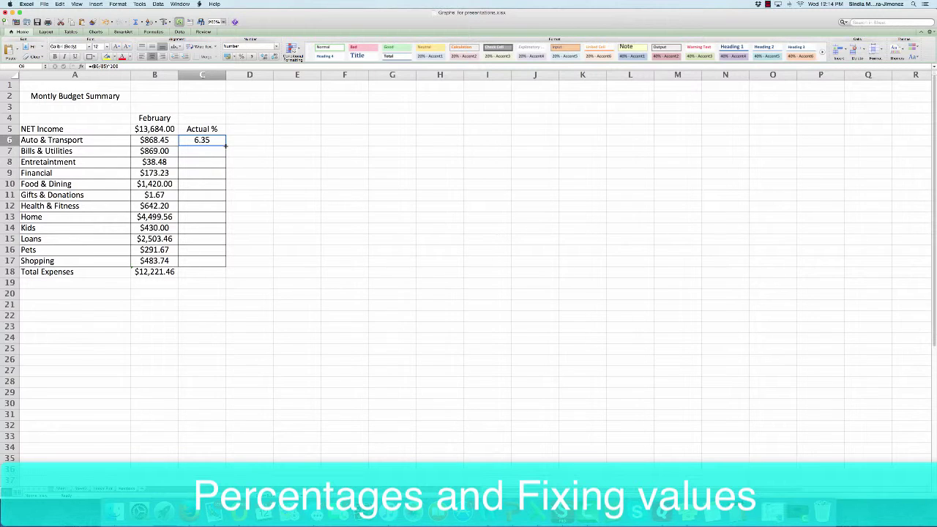
Try copying the Auto & Transport percentage formula from C6 down to Bills & Utilities in C7, undoing the first copy and repeating it
drag(226, 146, 225, 154)
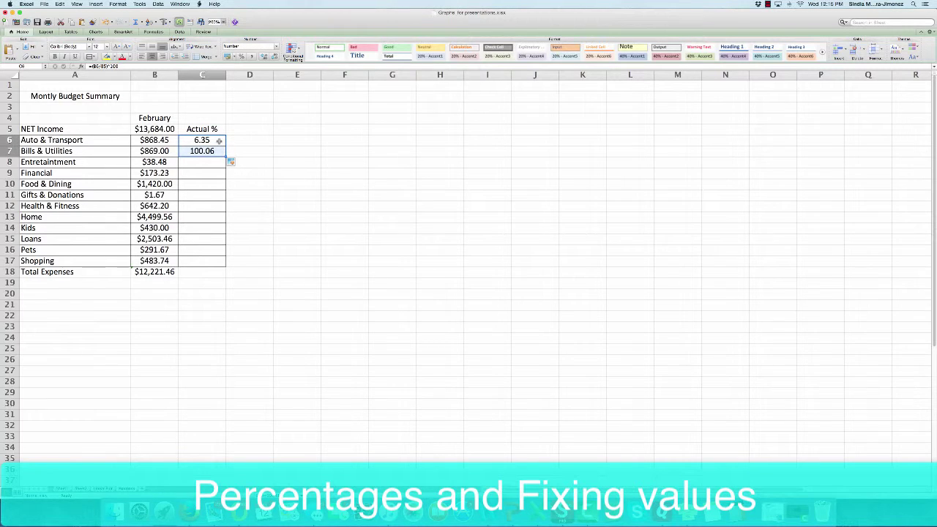
click(106, 22)
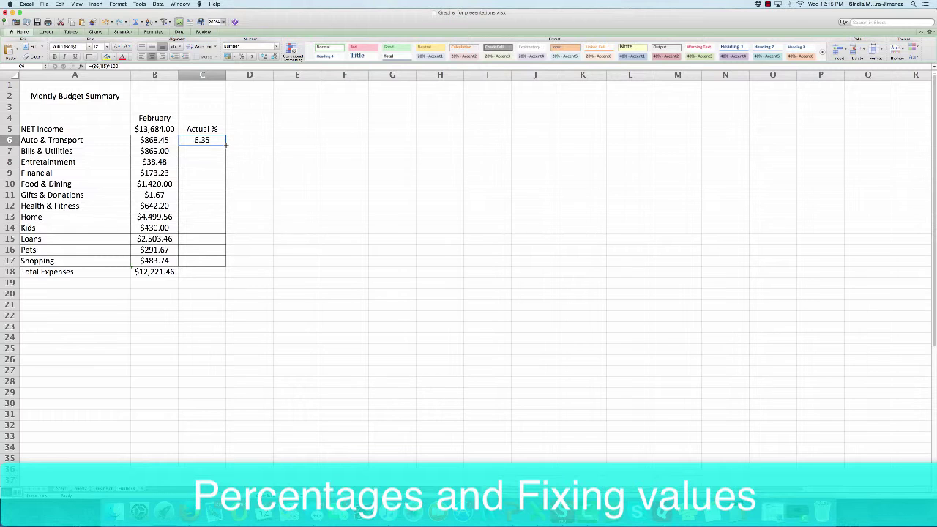
drag(227, 145, 226, 153)
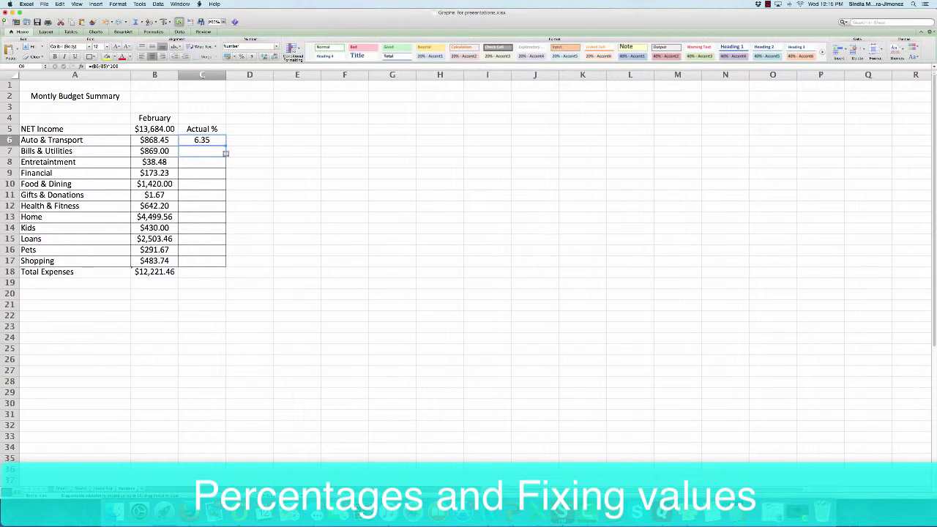
drag(225, 153, 226, 153)
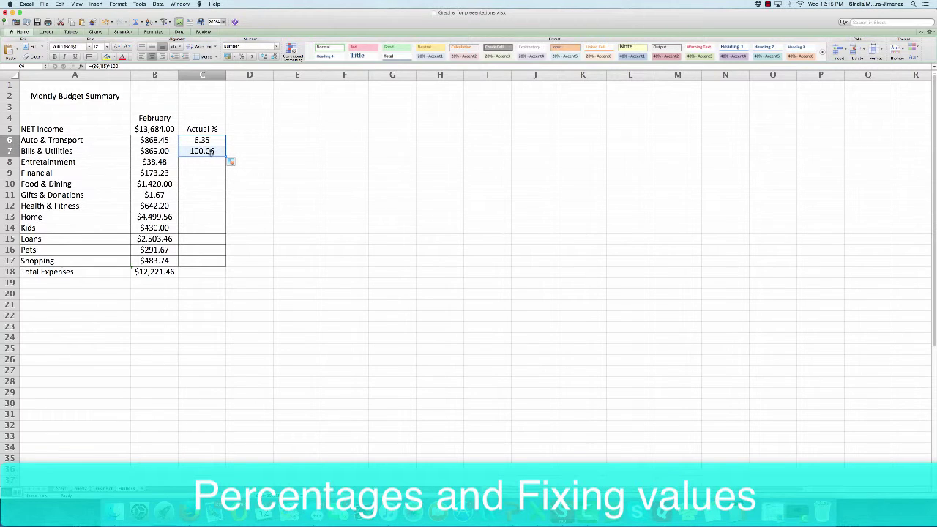
Compare the income and expense cells B5, B6 and B7 with the cell references in the copied formula in C7
click(161, 140)
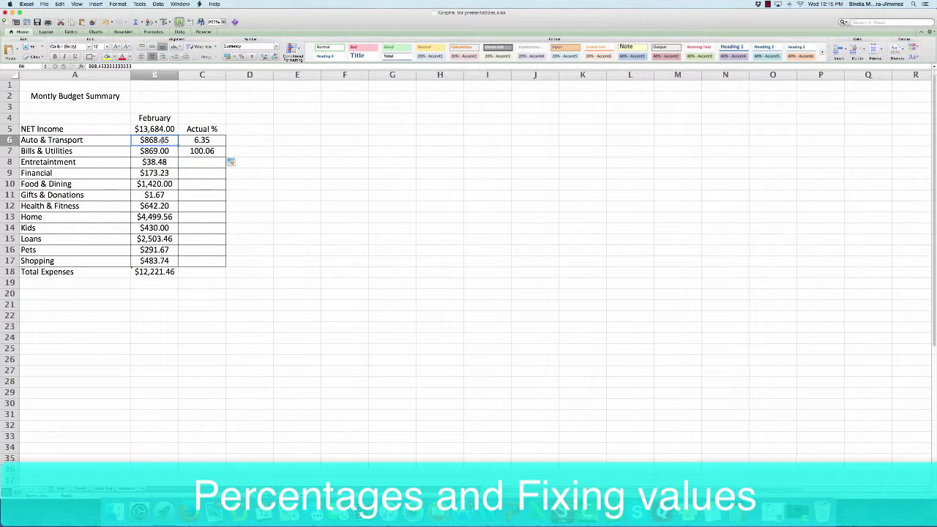
click(162, 130)
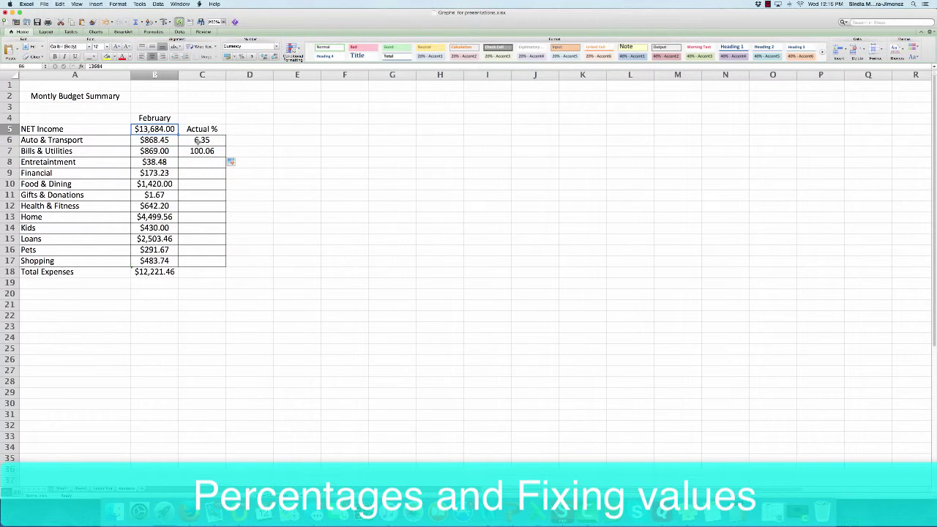
click(155, 151)
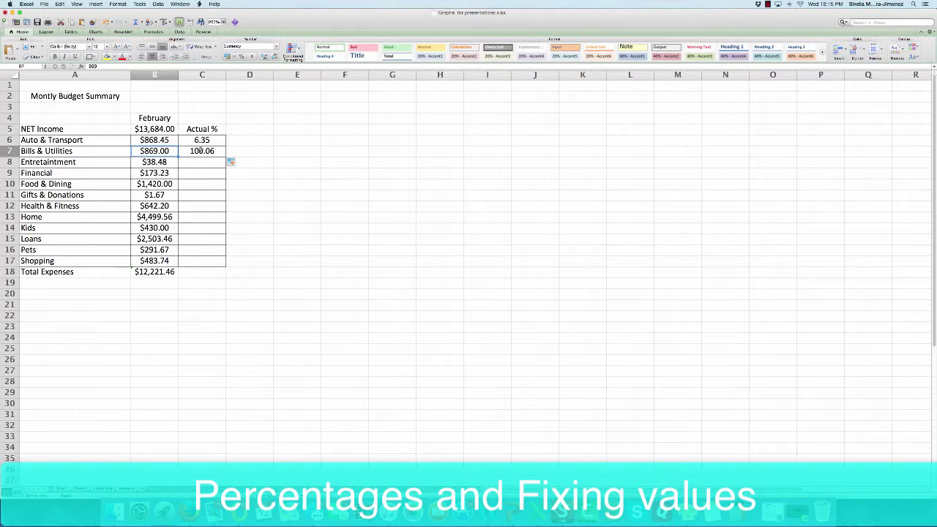
click(199, 151)
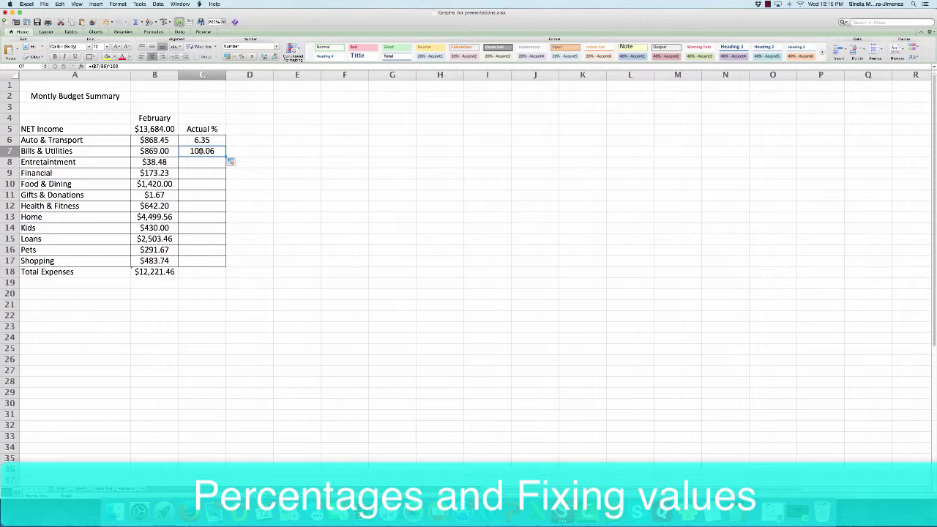
Fix the net income reference in the Auto & Transport percentage by changing the C6 formula to =(B6/$B$5)*100
click(206, 142)
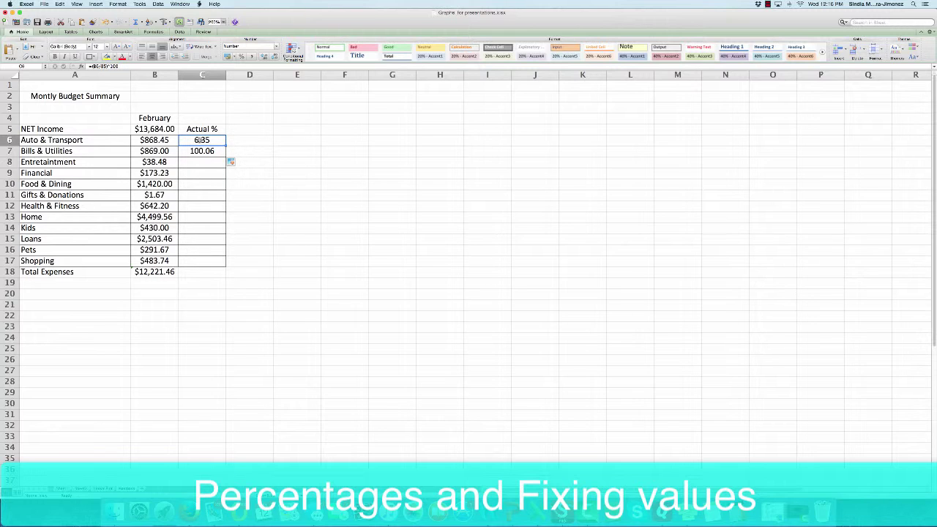
click(106, 66)
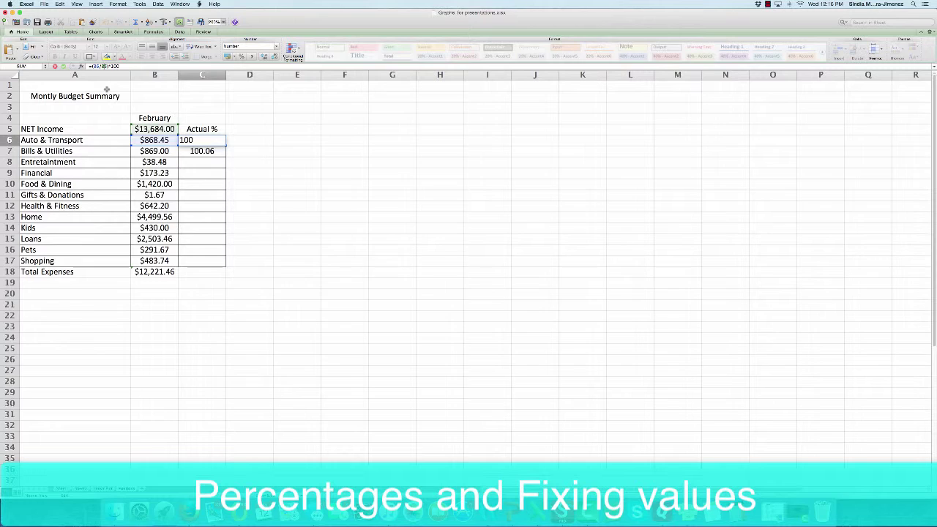
double_click(103, 66)
text($)
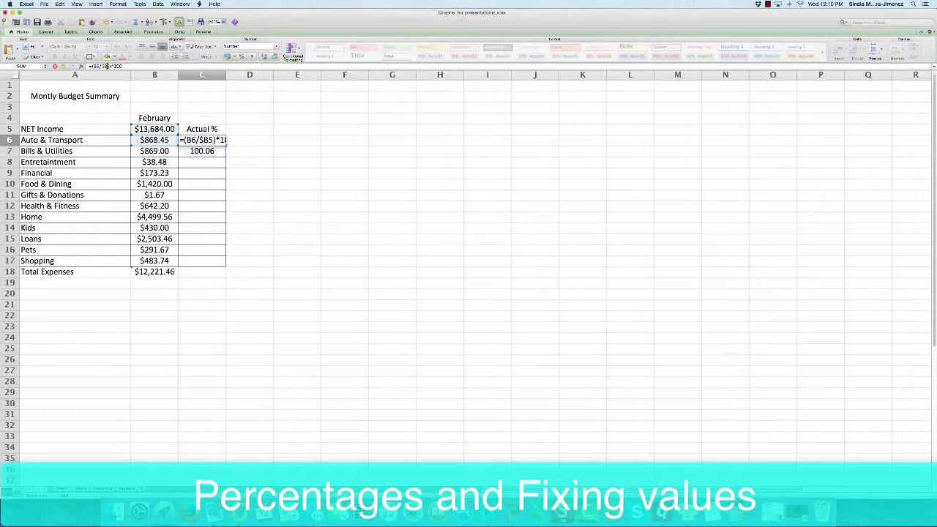
text($)
key(Return)
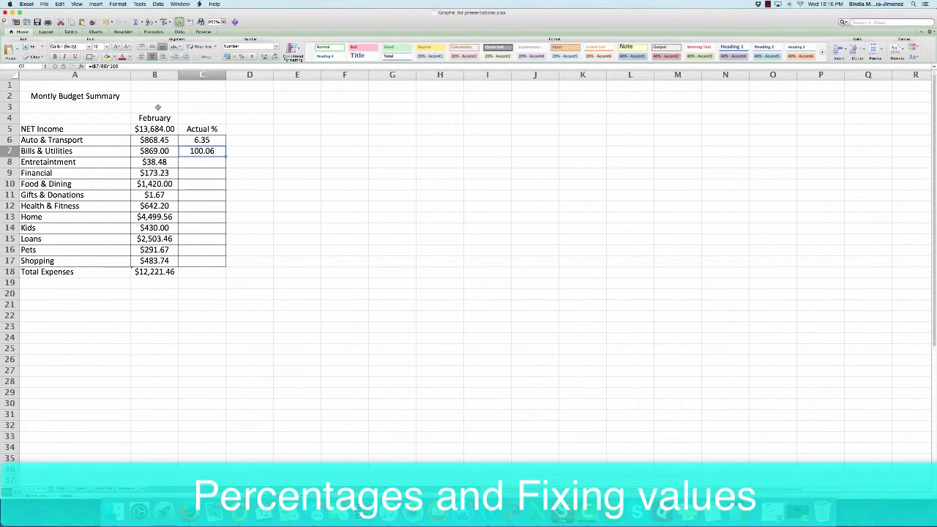
Copy the percentage formula from C6 to C7, check its references, and fill it down through the Shopping row in C17
click(201, 139)
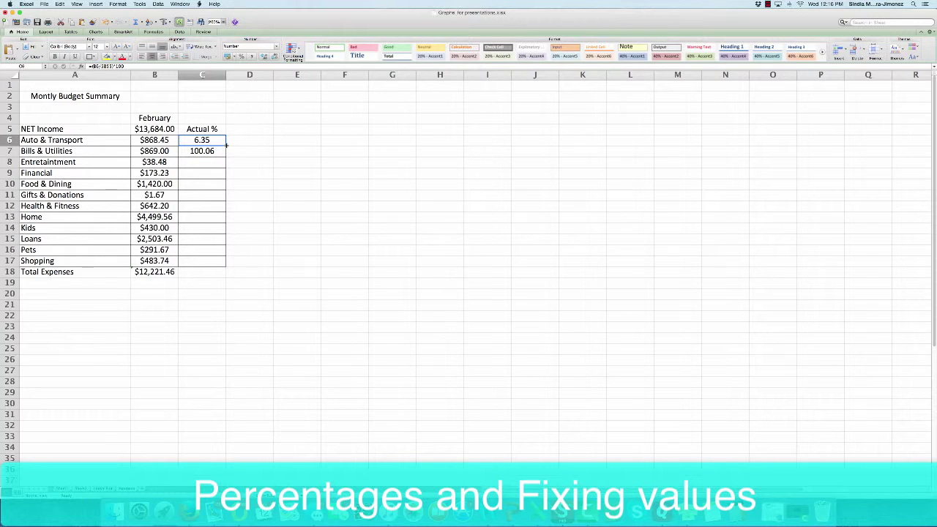
drag(226, 145, 227, 156)
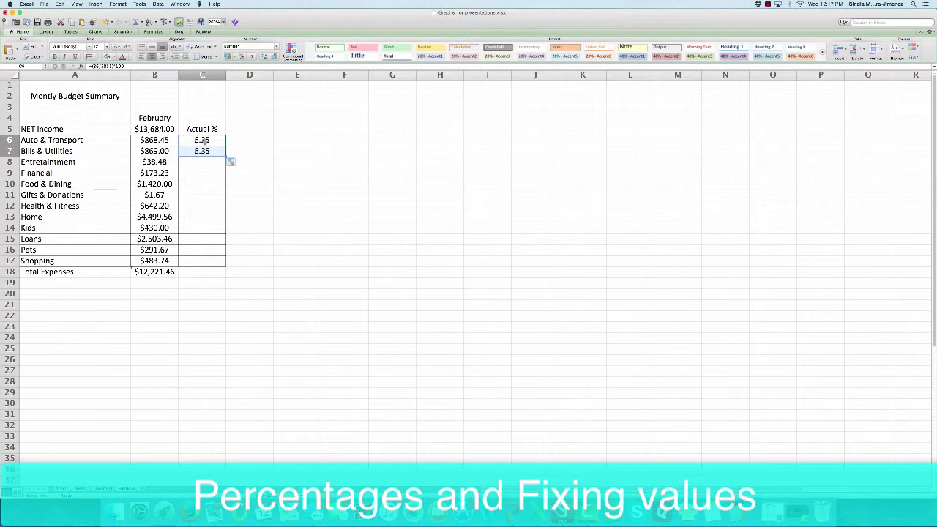
click(203, 151)
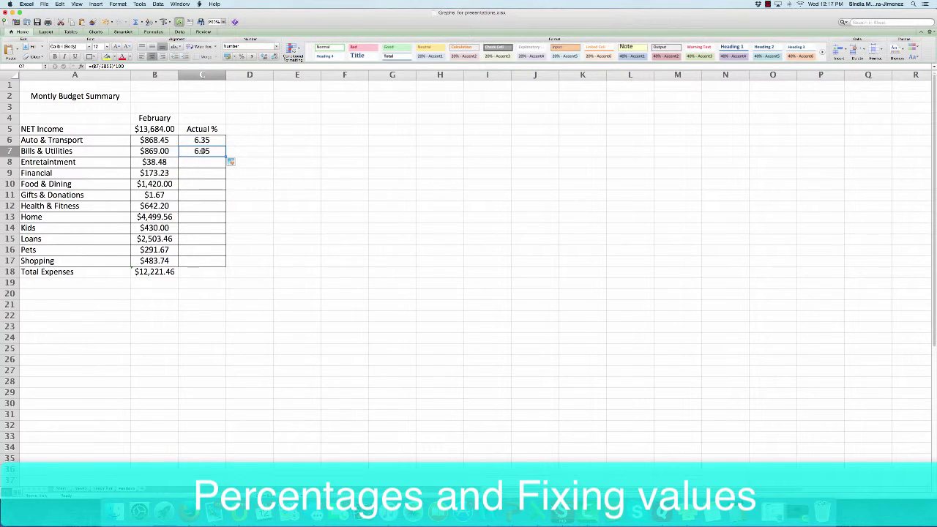
click(205, 140)
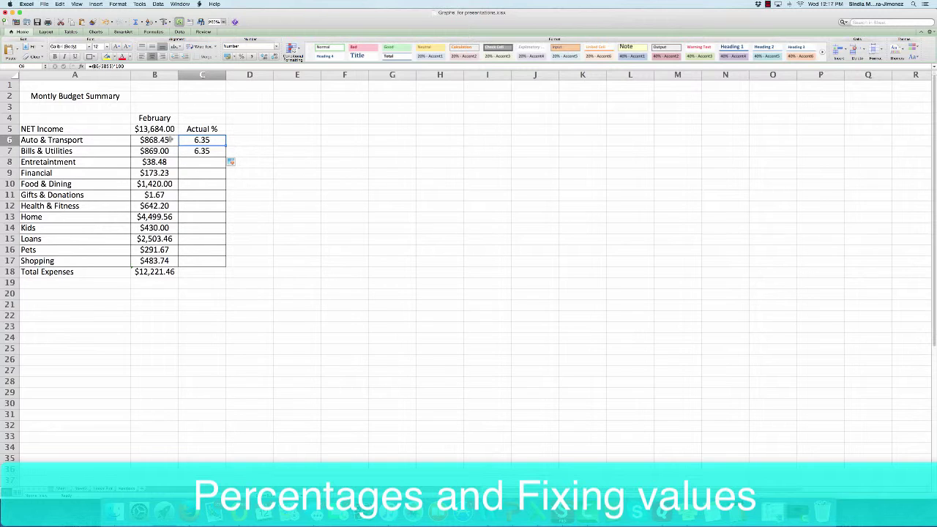
click(193, 152)
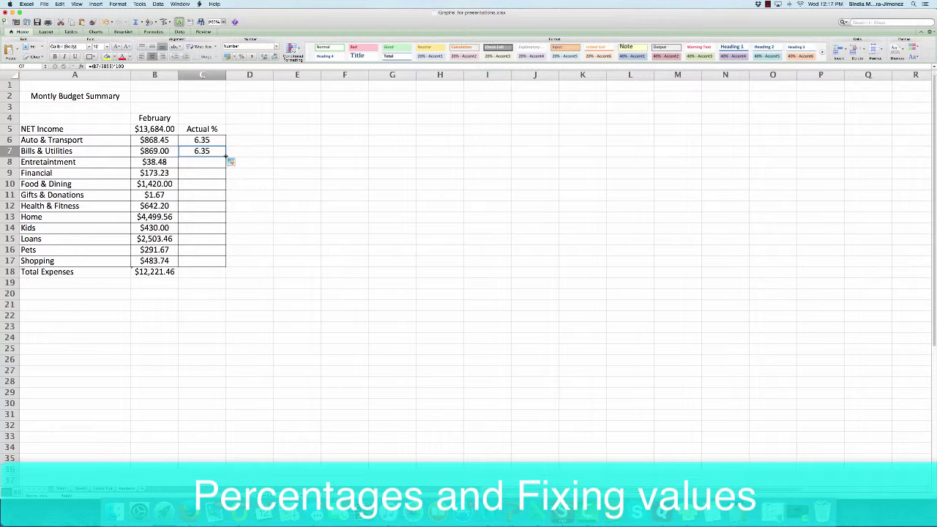
drag(226, 155, 219, 262)
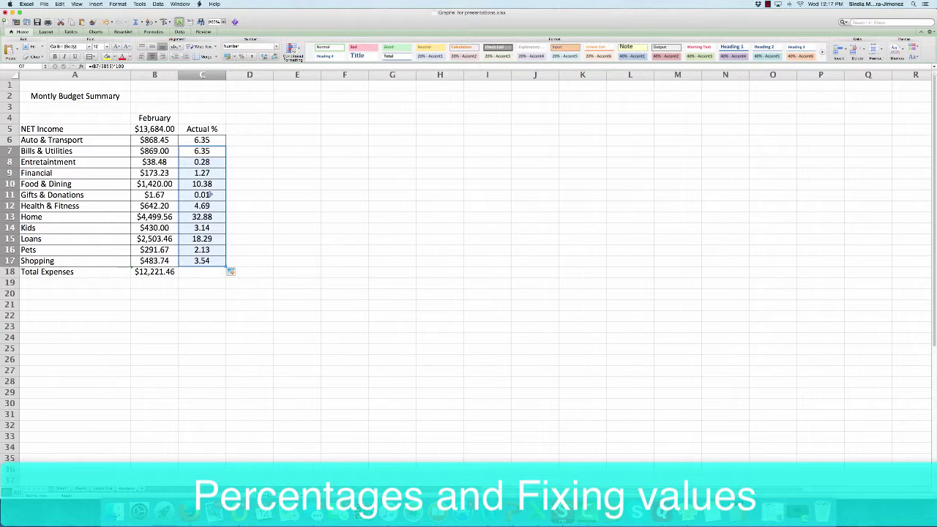
Total the Actual % column in C18 with the formula =SUM(C6:C17) and centre the result in its cell
click(204, 272)
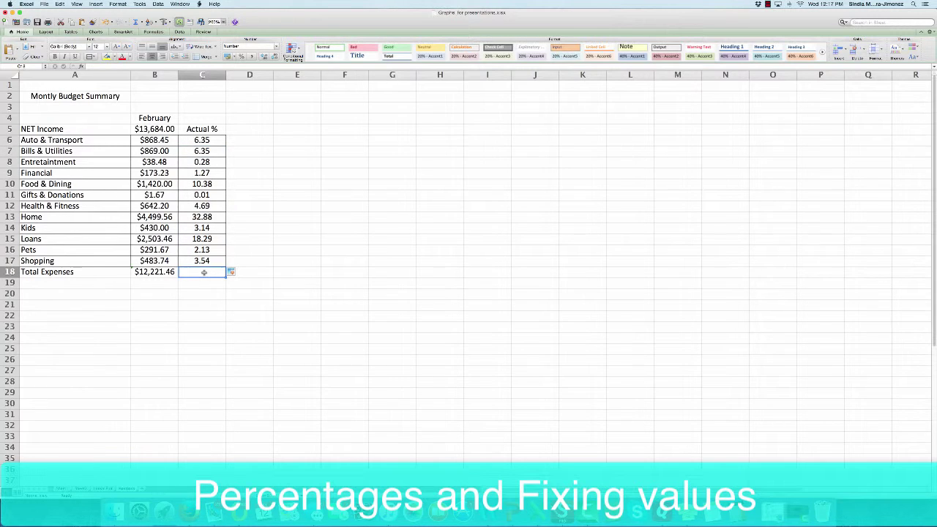
text(=)
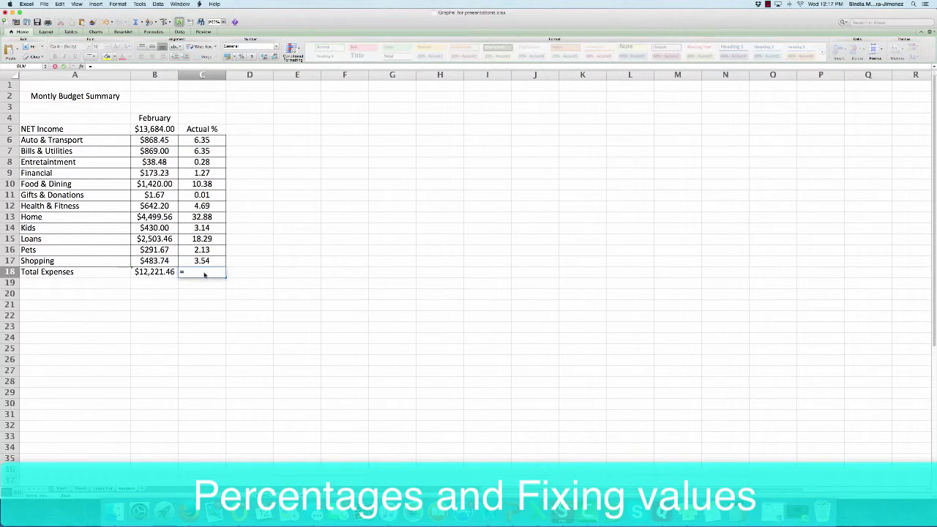
text(sum()
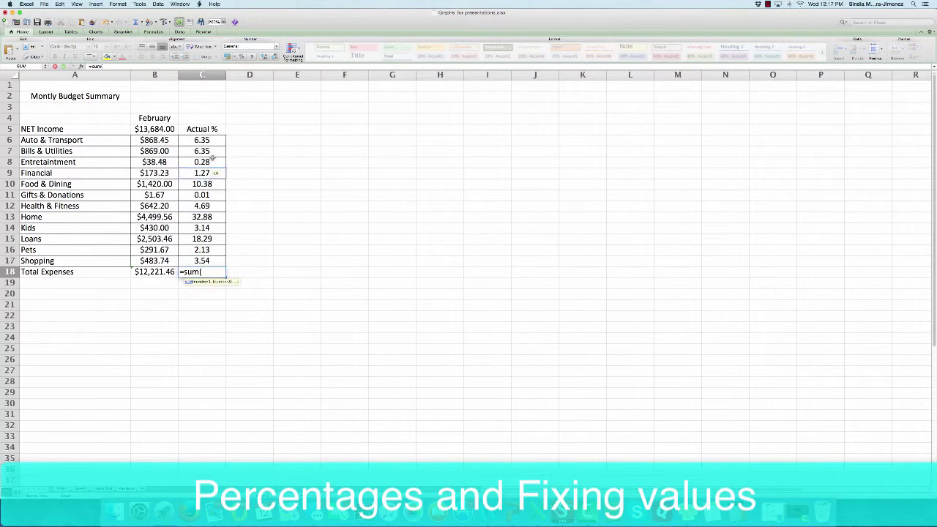
drag(208, 140, 207, 262)
text())
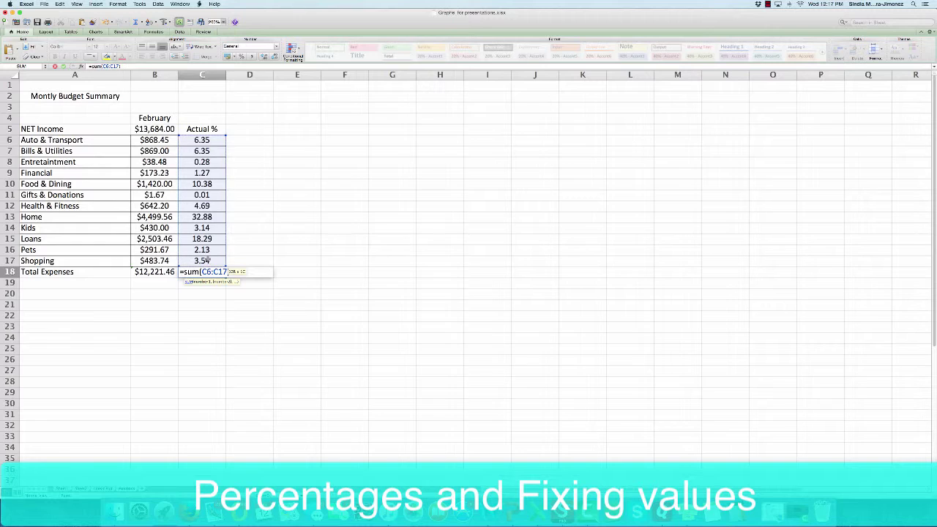
key(Return)
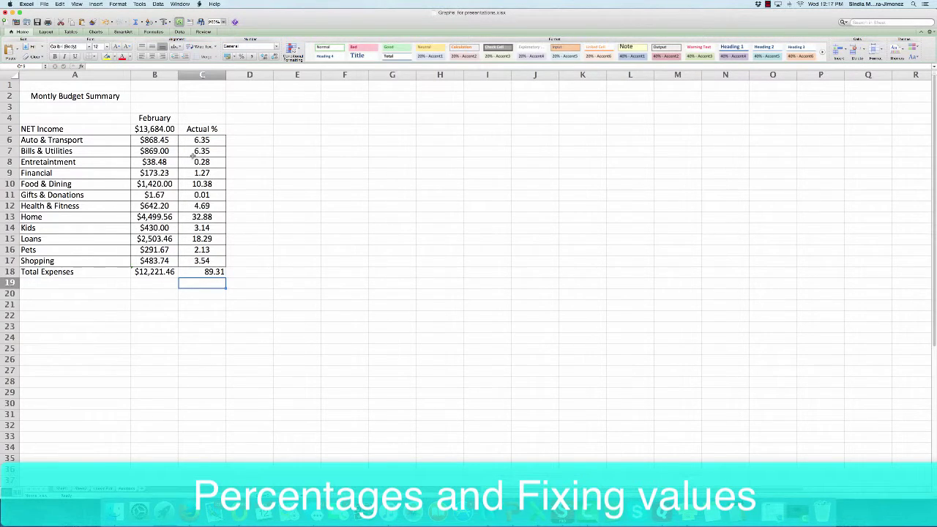
click(210, 273)
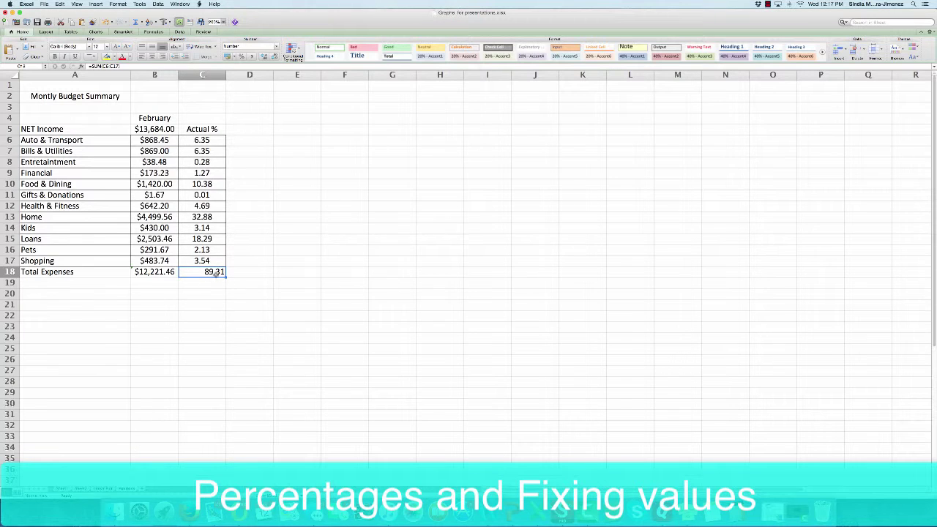
click(152, 57)
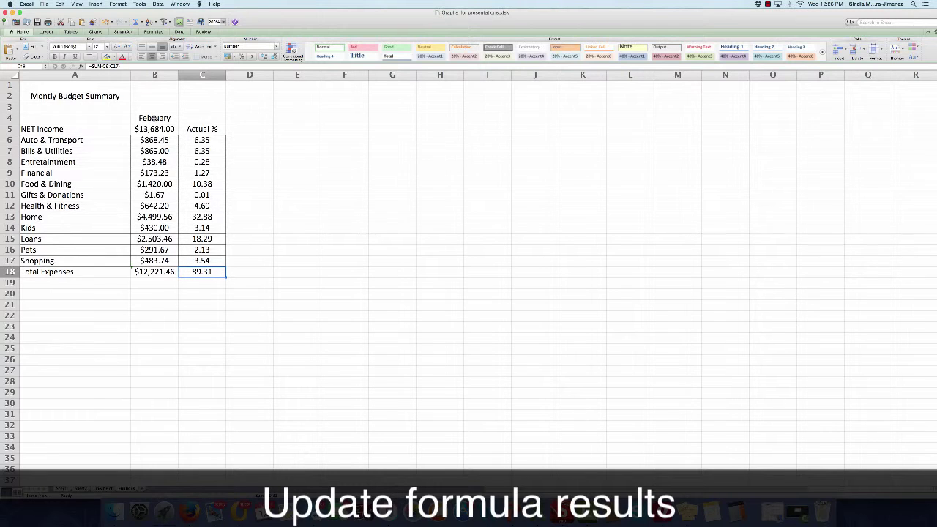
Apply the Note cell style to the February header in B4 and merge and centre it across B4:C4
click(154, 118)
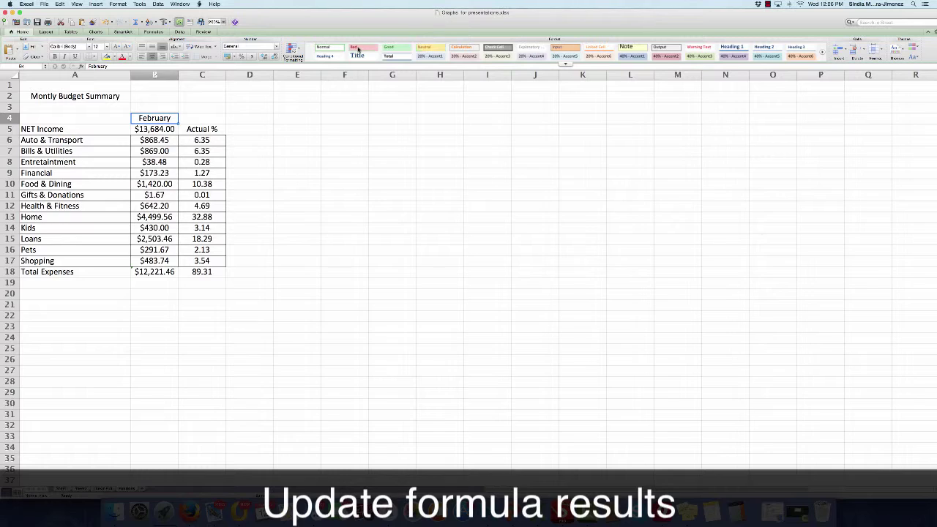
click(637, 49)
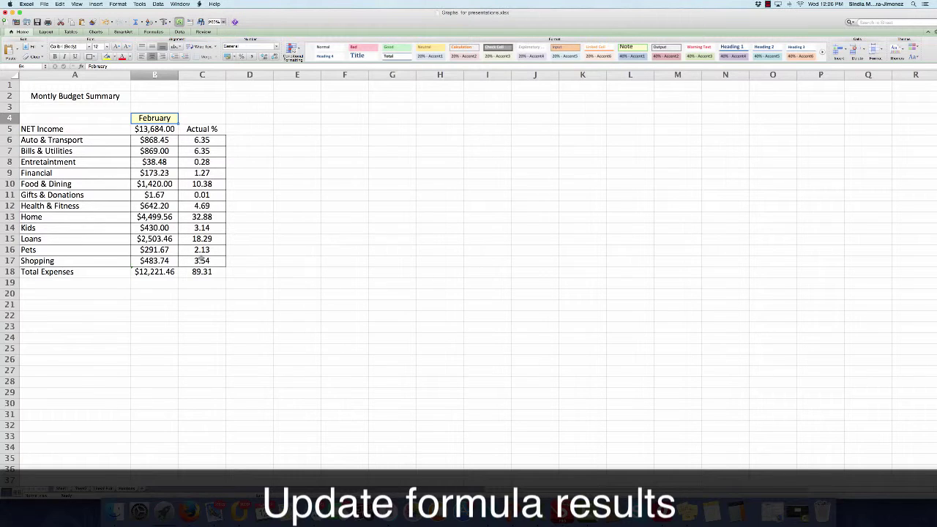
drag(177, 120, 191, 120)
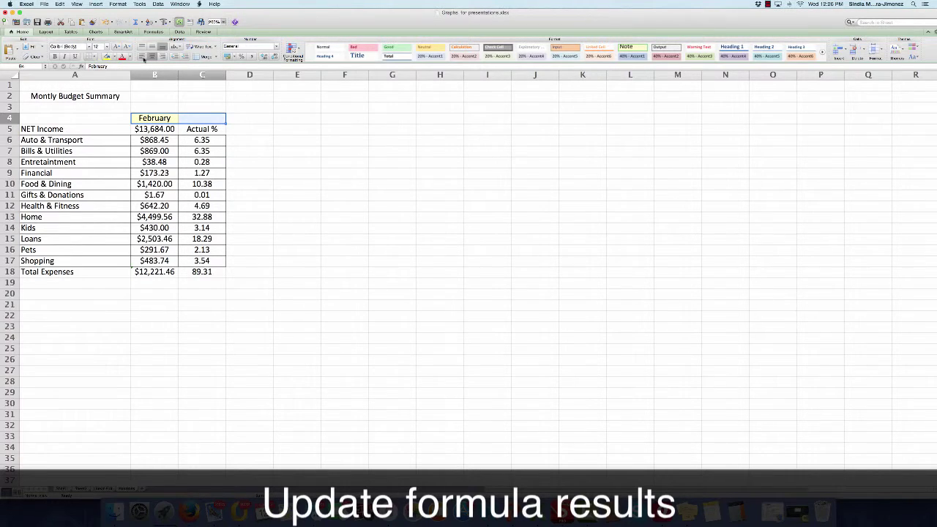
click(208, 58)
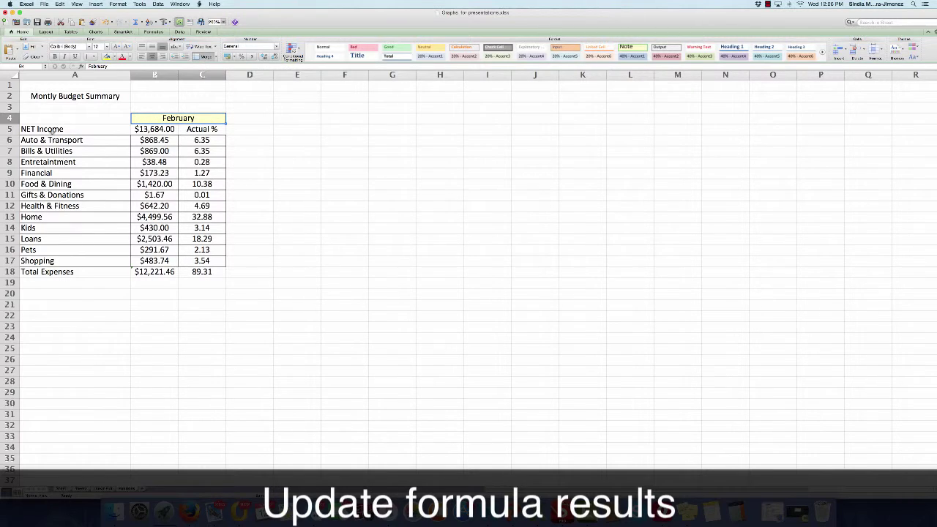
Duplicate the February block B4:C18 at D4 and change the copied block's header to March
drag(168, 119, 188, 267)
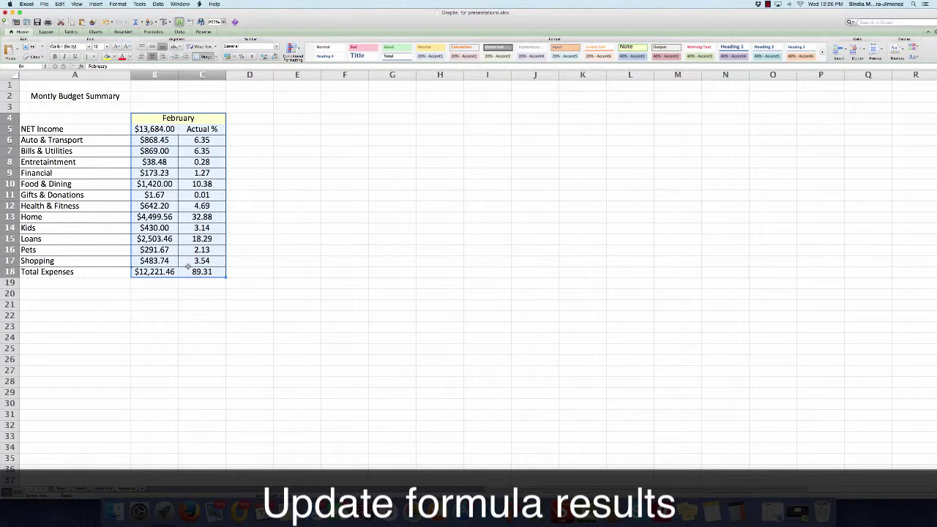
key(super+c)
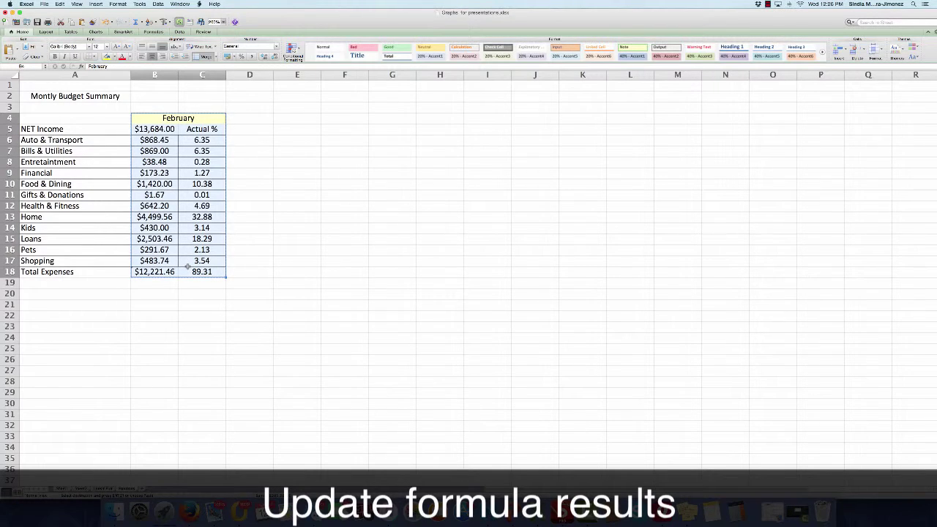
click(237, 120)
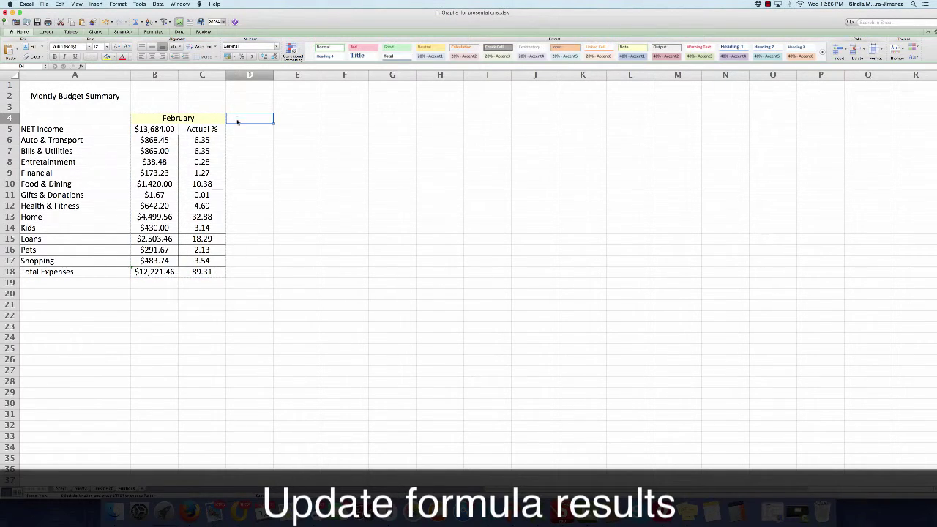
key(super+v)
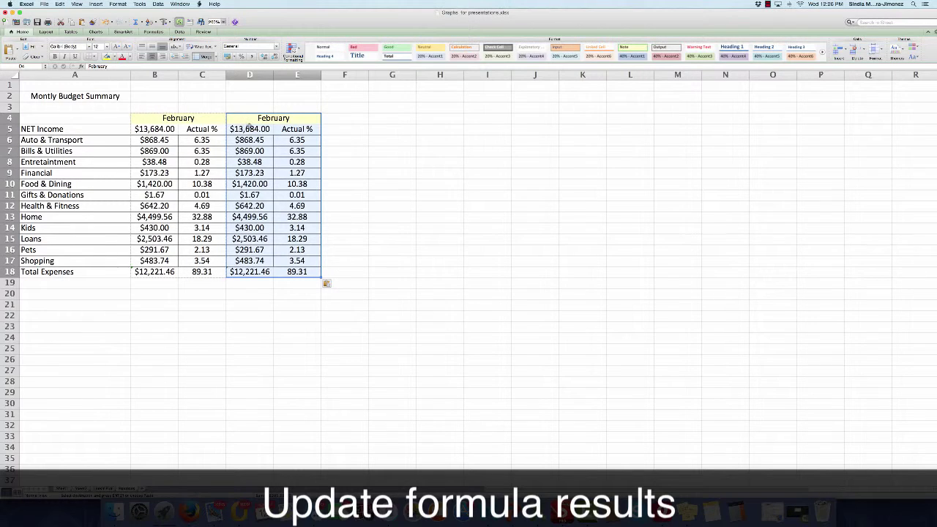
click(277, 120)
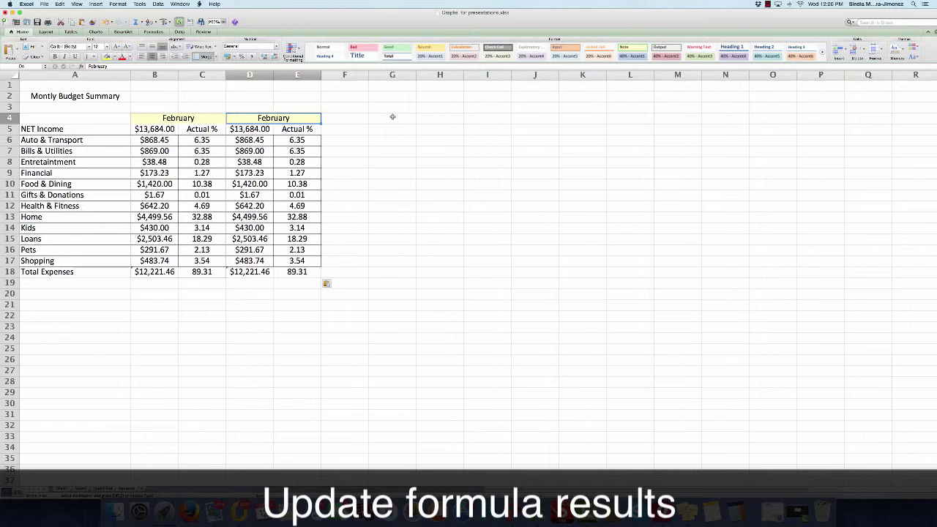
text(March)
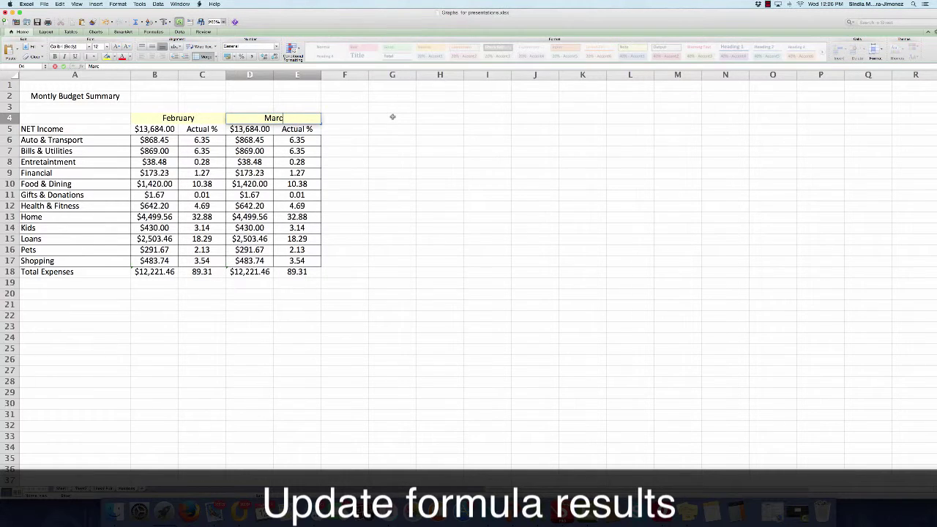
Finish the March header entry and apply the Input cell style to it in D4:E4
click(418, 129)
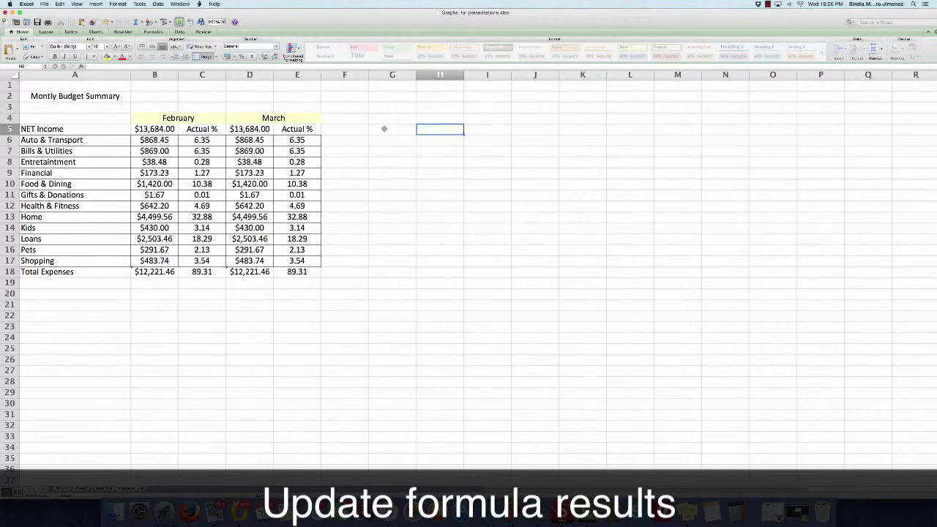
click(296, 118)
click(560, 48)
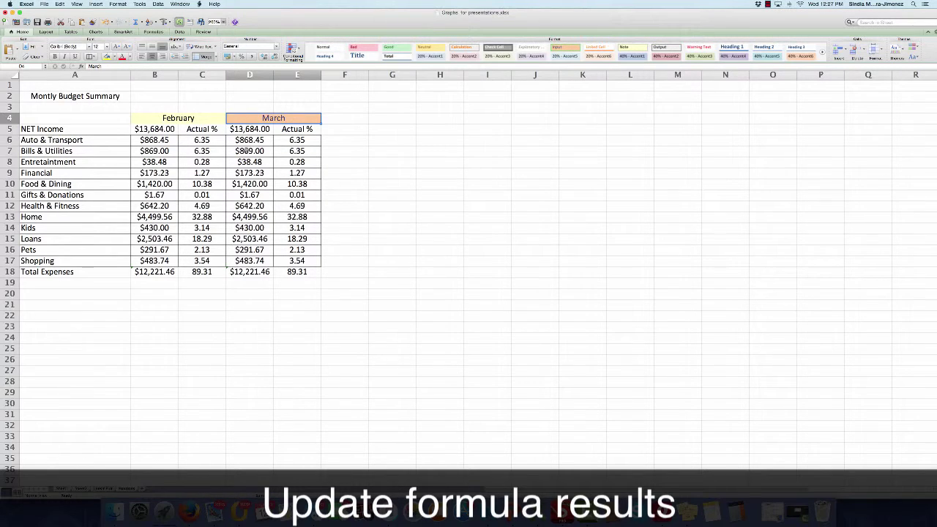
Try 800 as the March Auto & Transport amount in D6, and undo the entry
click(241, 129)
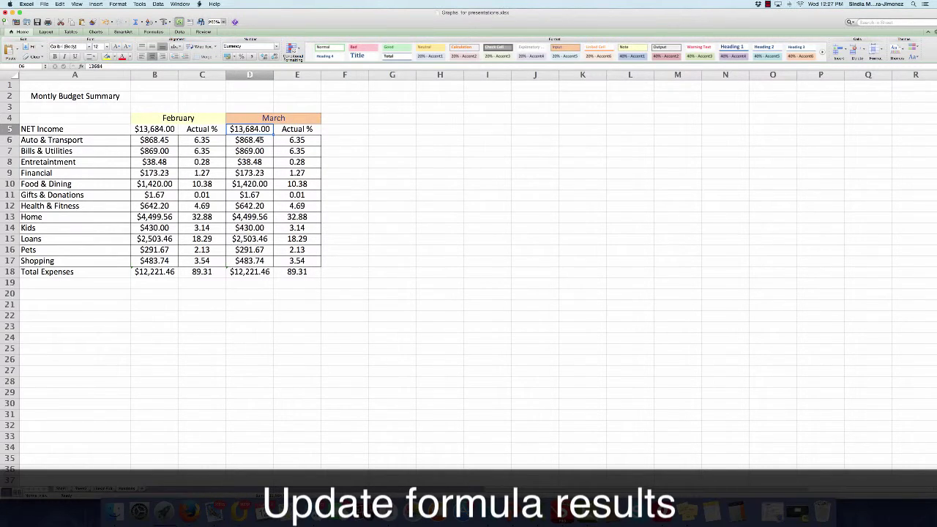
click(259, 140)
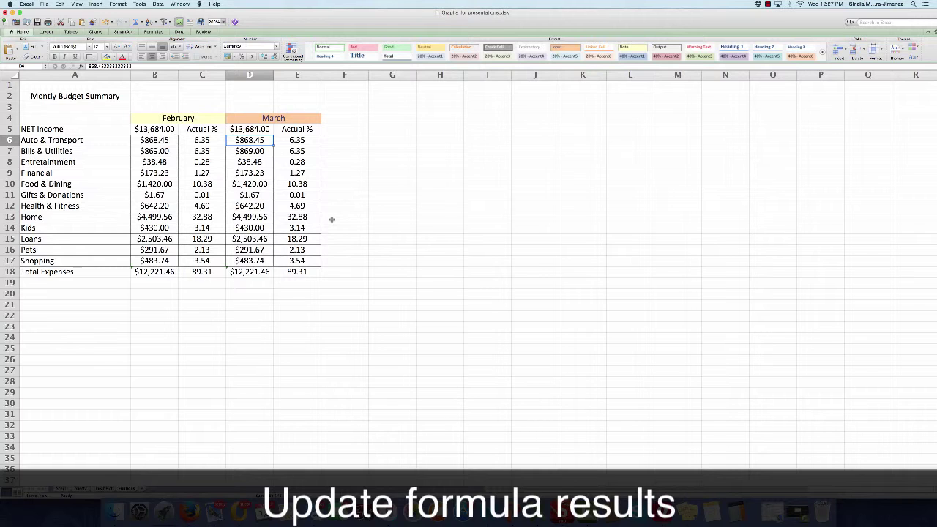
text(800)
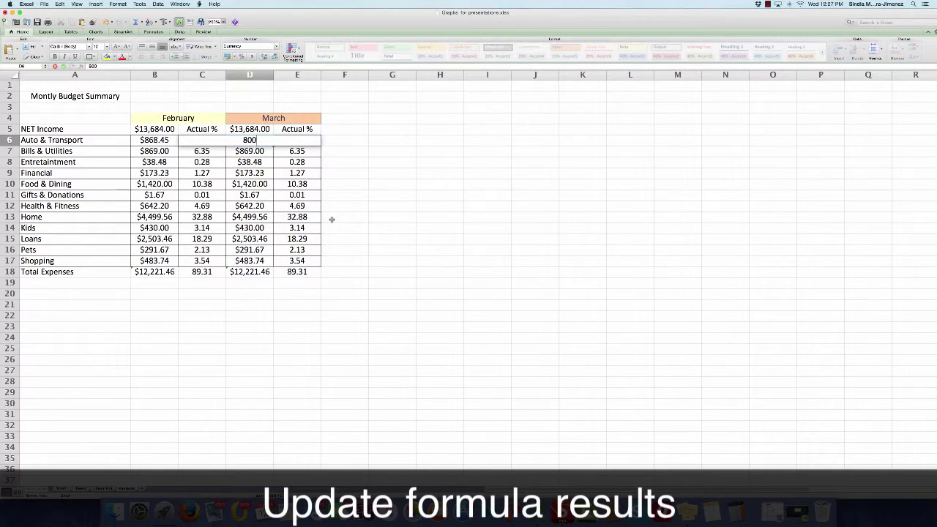
key(Return)
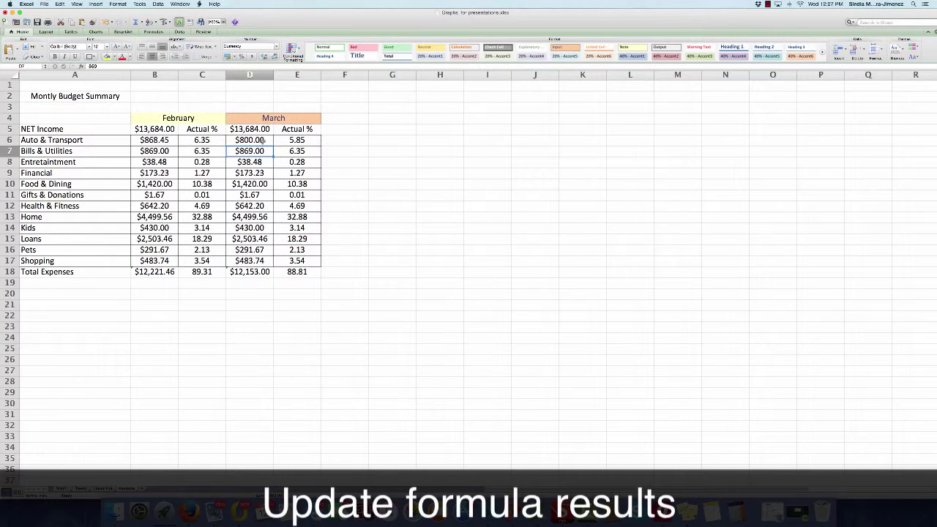
click(106, 22)
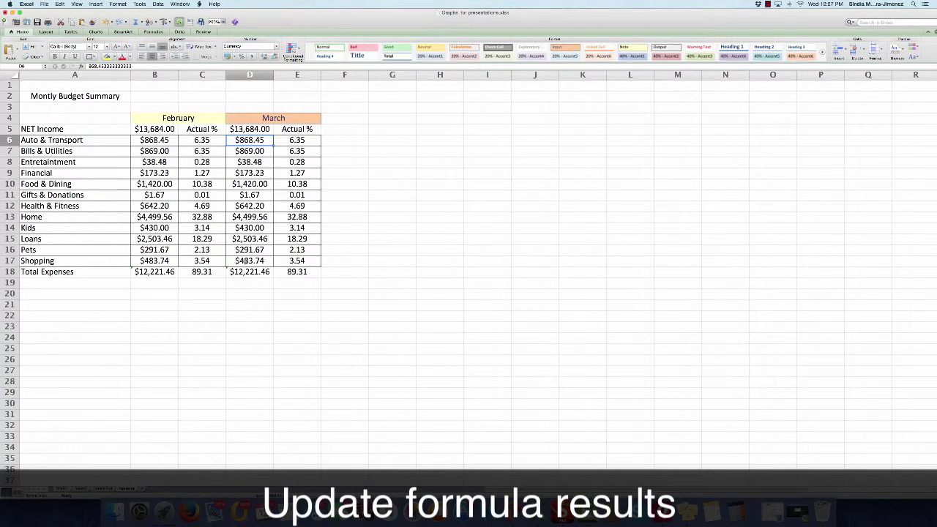
Change the March Auto & Transport percentage formula in E6 to =(D6/$D$5)*100 so it uses March's net income
click(297, 140)
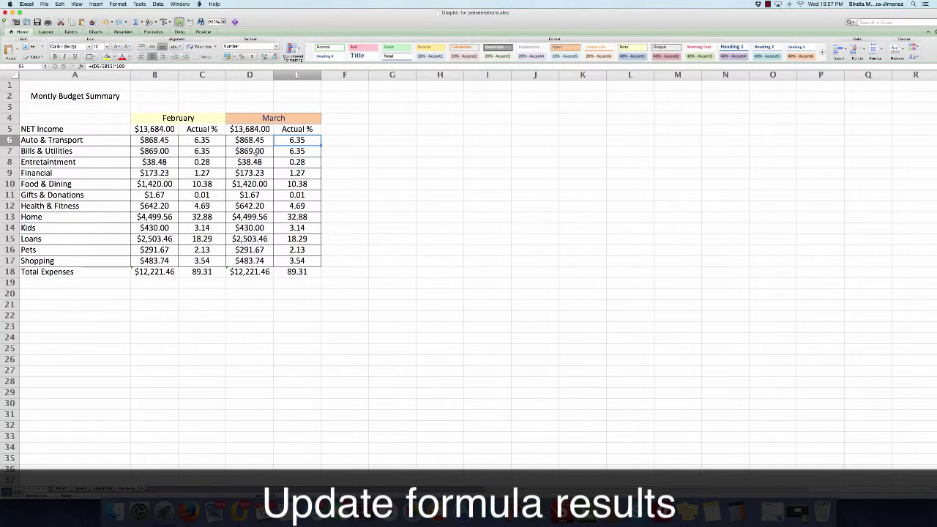
double_click(296, 142)
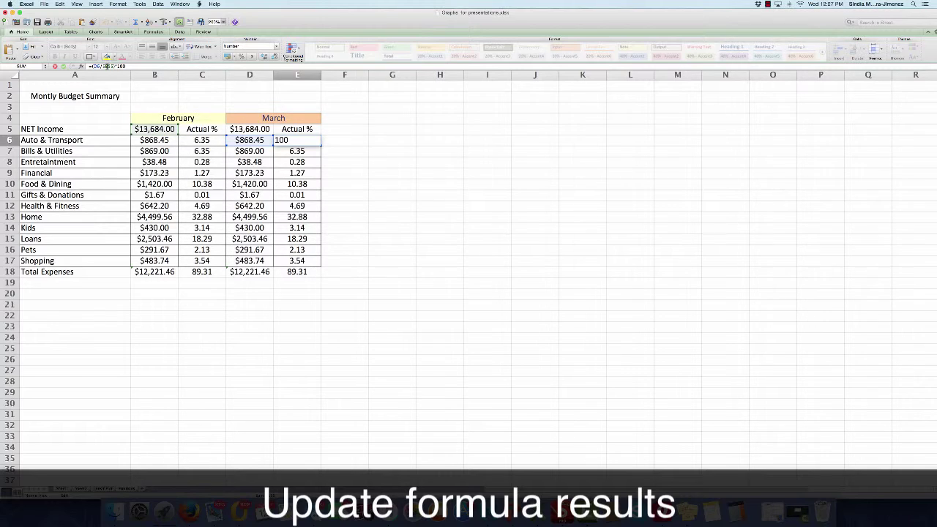
text(D)
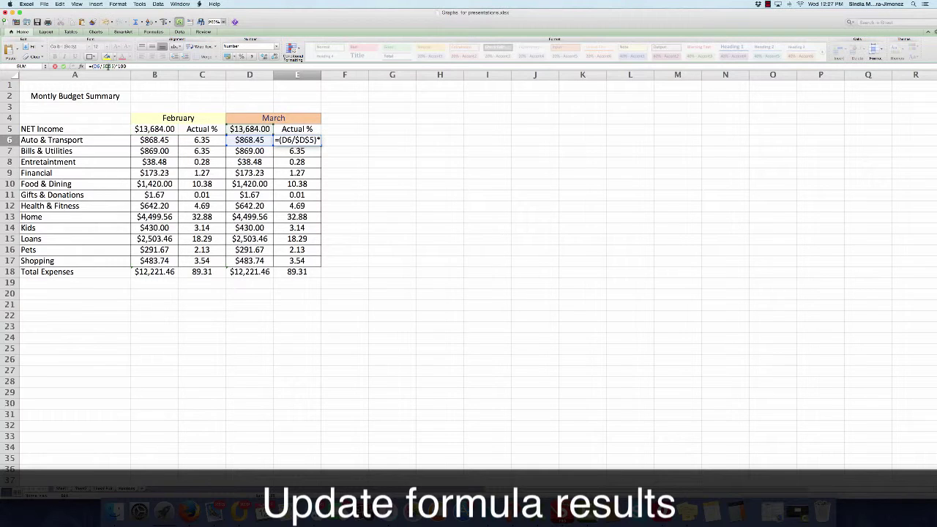
Set the March NET Income in D5 to 14000
click(243, 132)
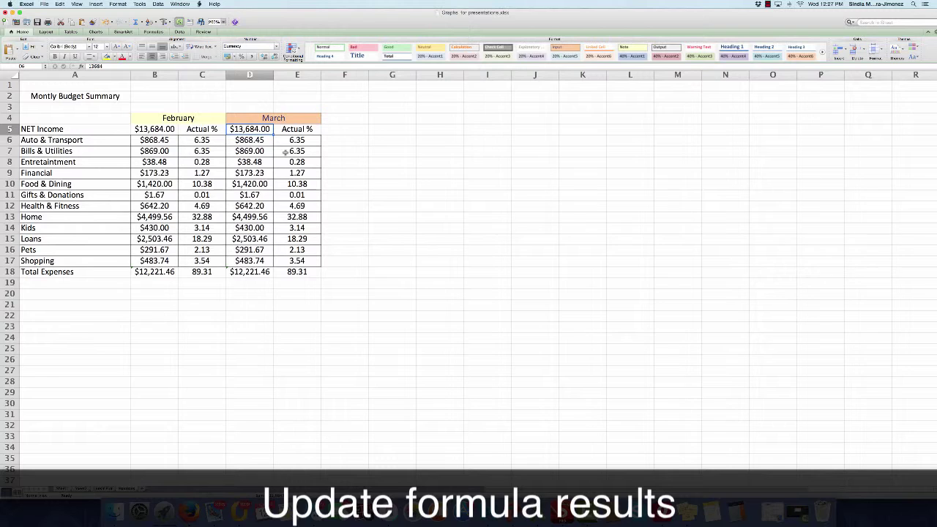
text(14,00)
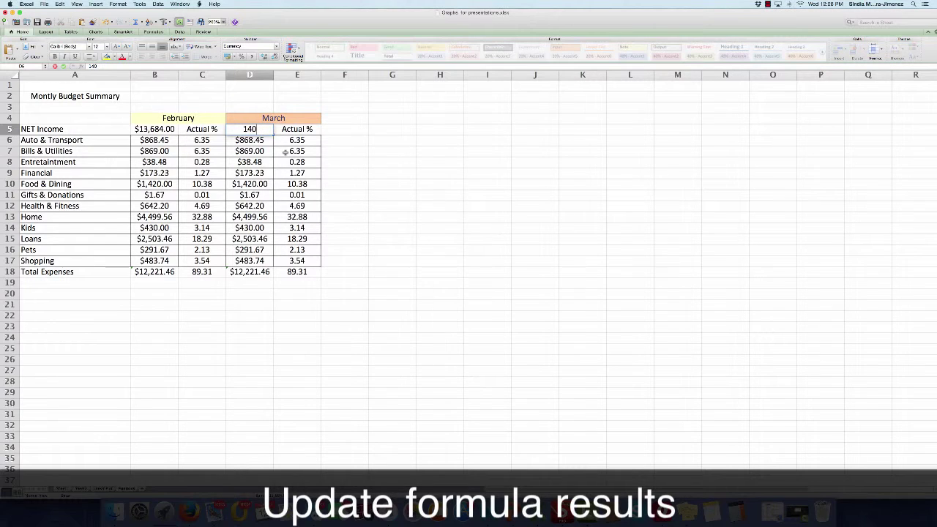
text(00)
key(Return)
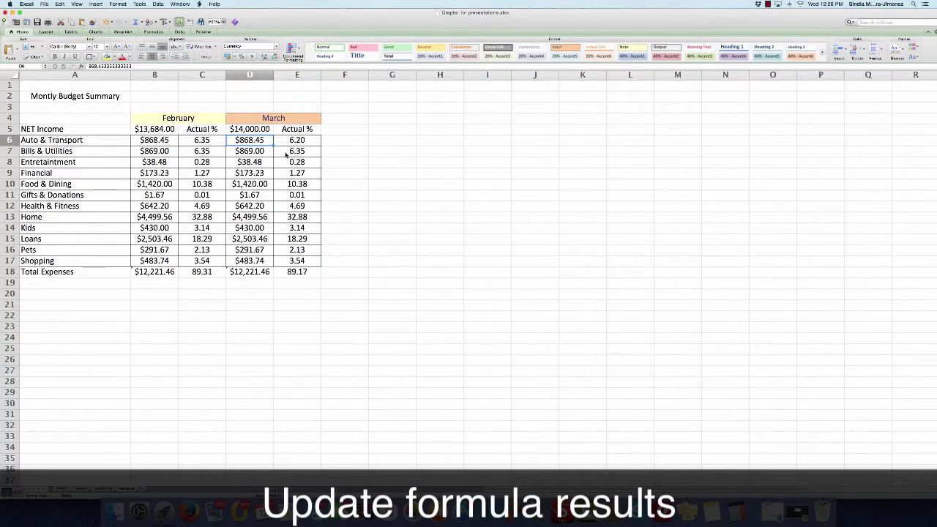
Fill the corrected percentage formula from E6 down through the Shopping row in E17 and check its reference to D5
click(292, 142)
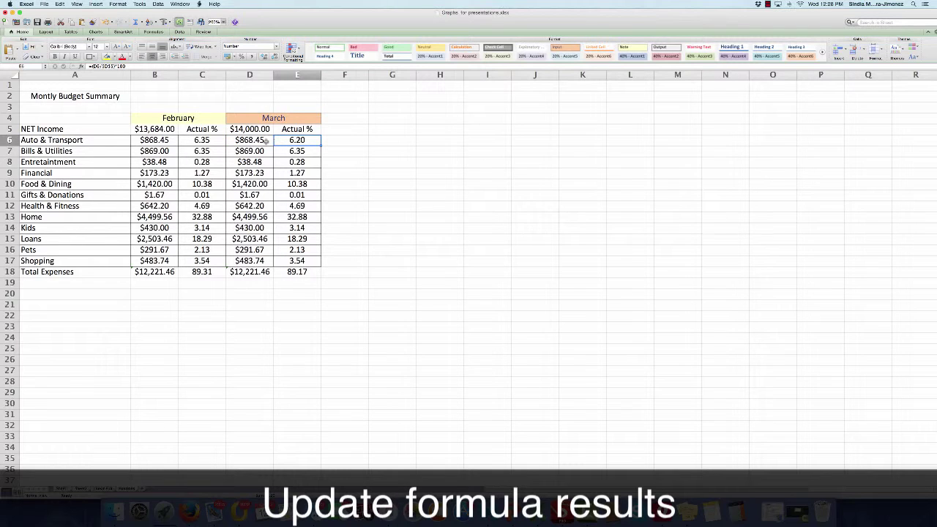
drag(320, 147, 317, 271)
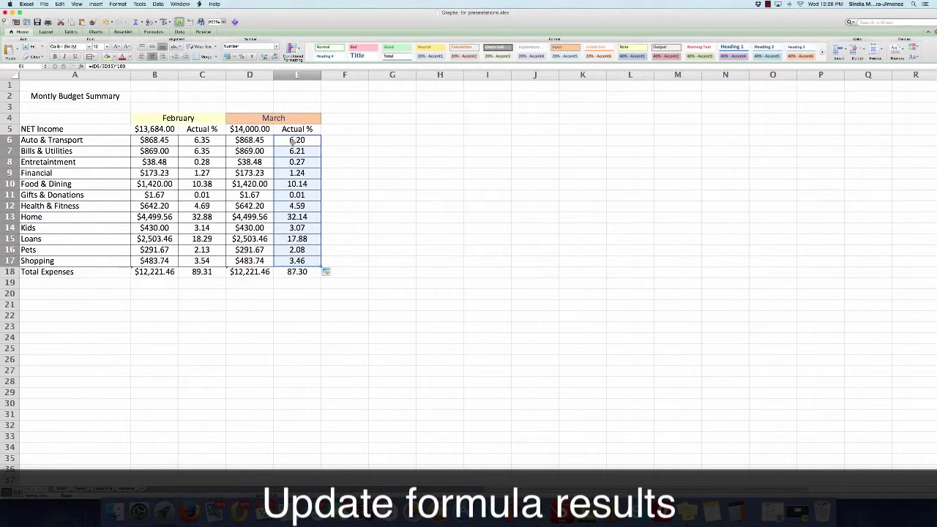
click(249, 128)
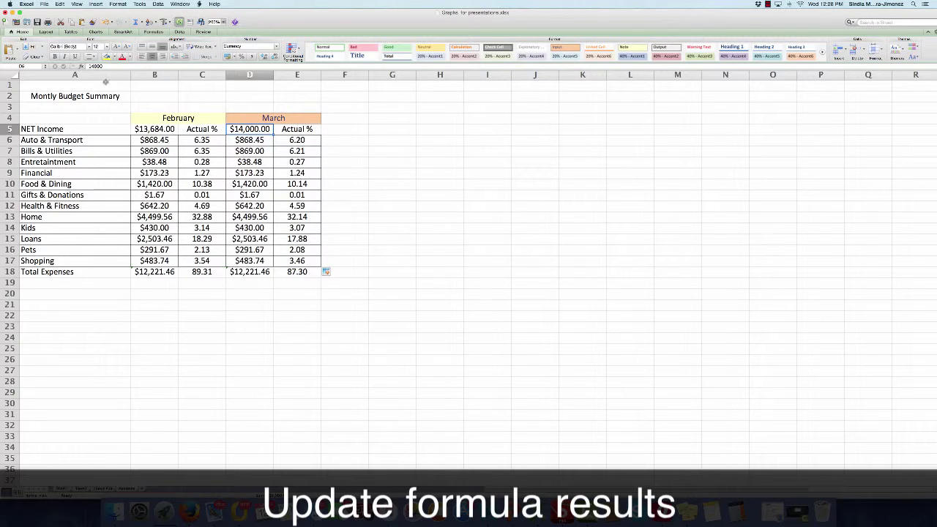
click(300, 140)
key(ctrl+u)
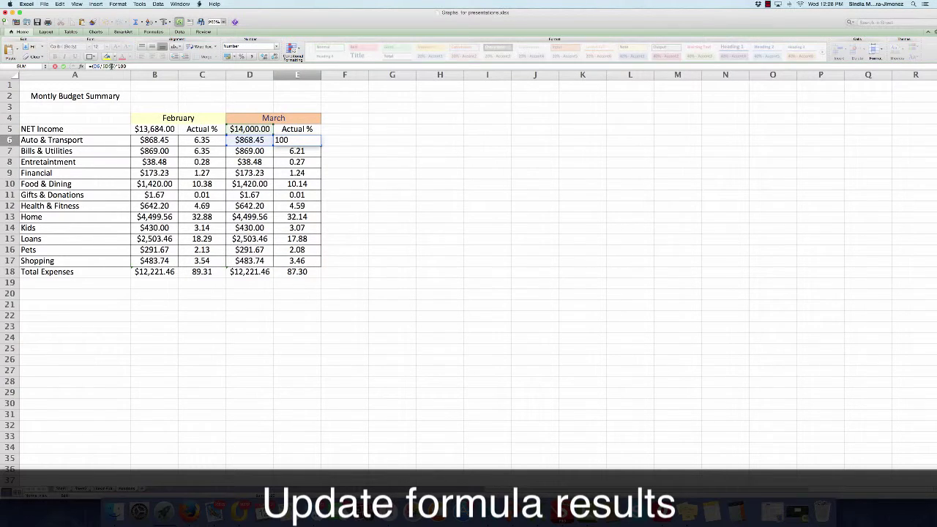
key(Return)
Enter the March amounts 800, 800, 50, 200 and 1000 for Auto & Transport through Food & Dining in D6:D10
click(255, 140)
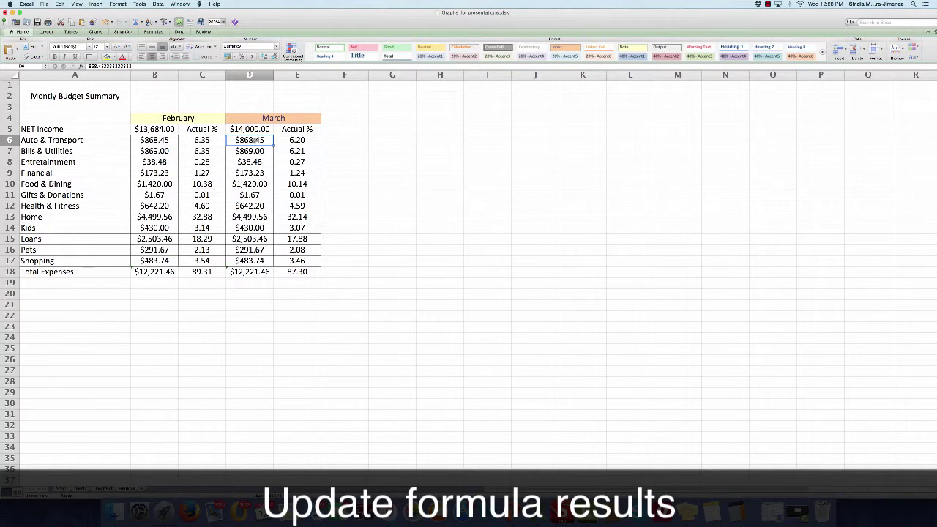
key(ctrl+u)
text(800)
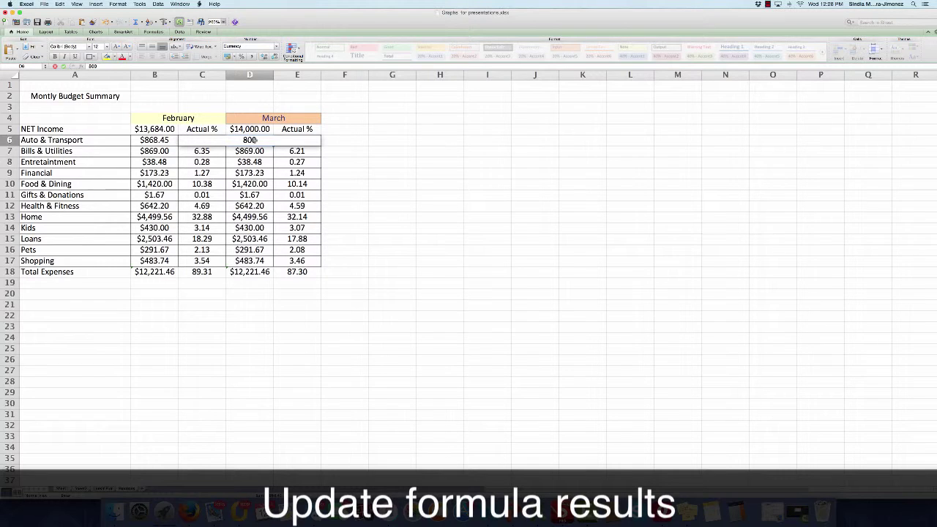
key(Return)
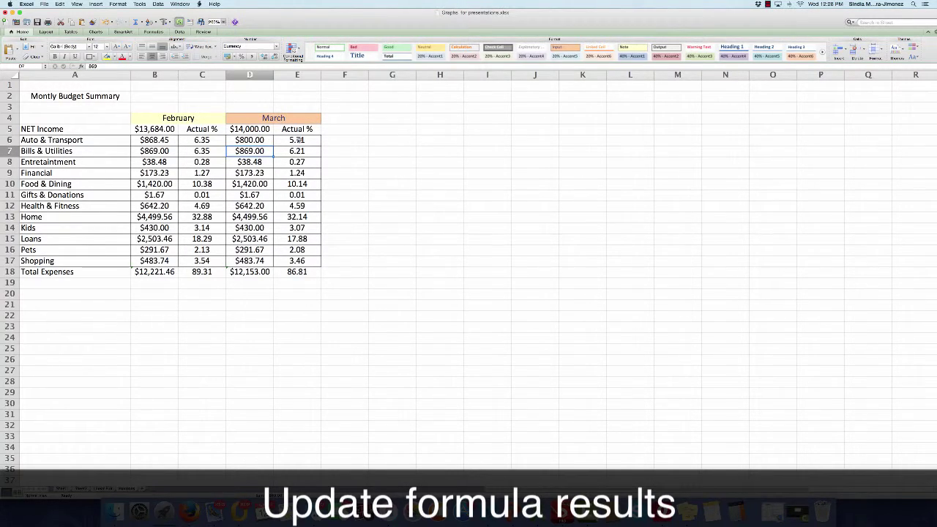
text(800)
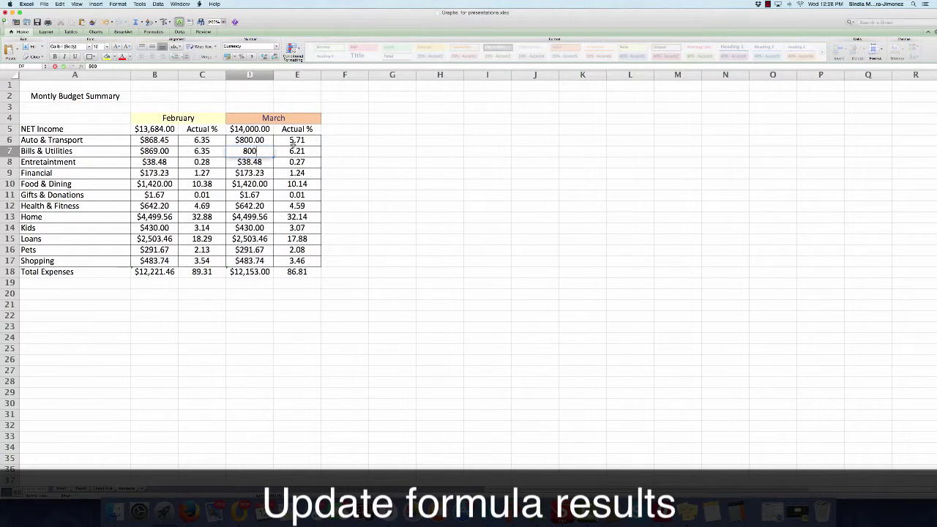
key(Return)
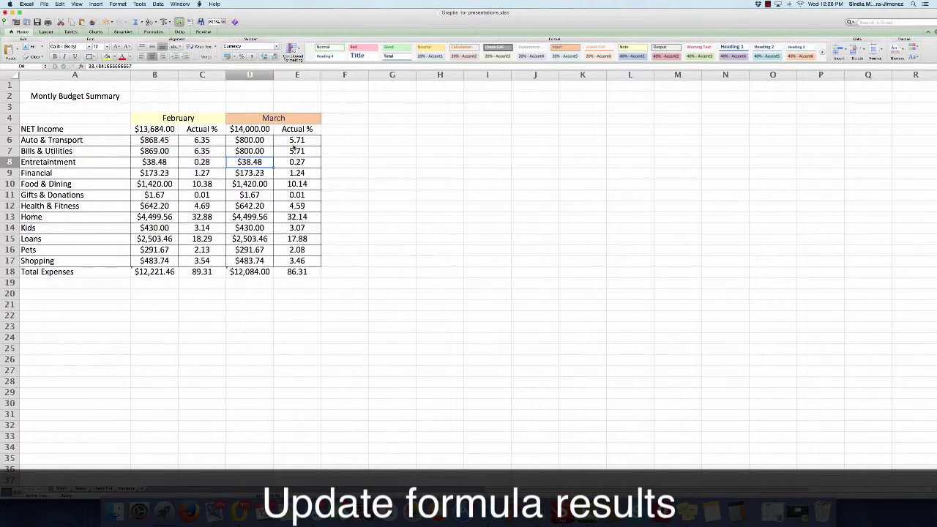
text(50)
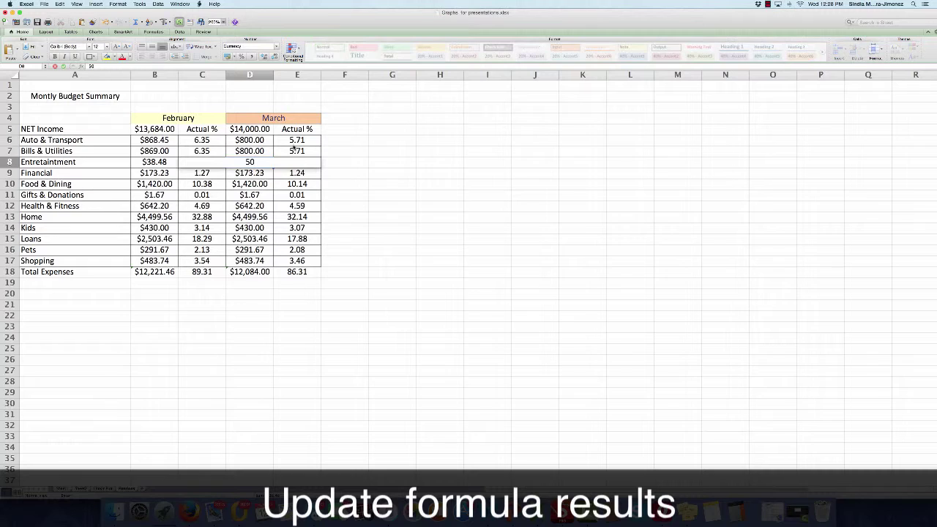
key(Return)
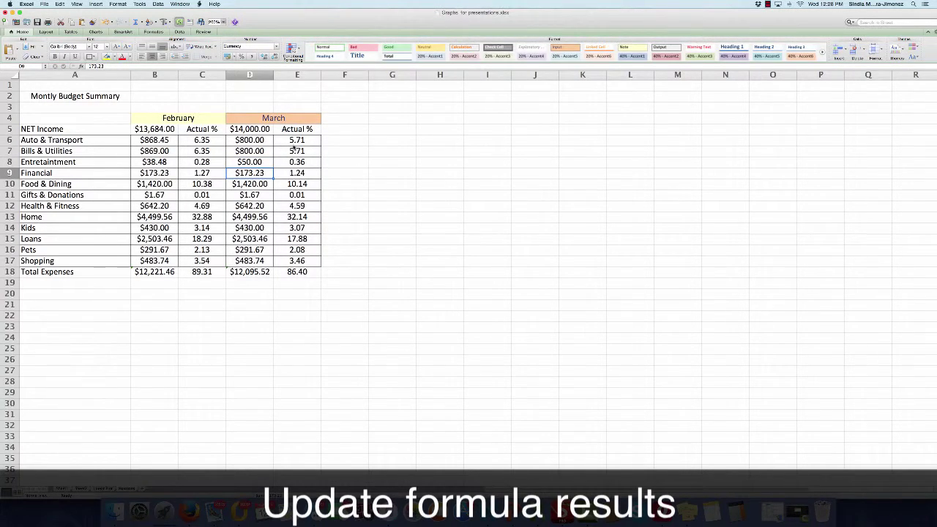
text(200)
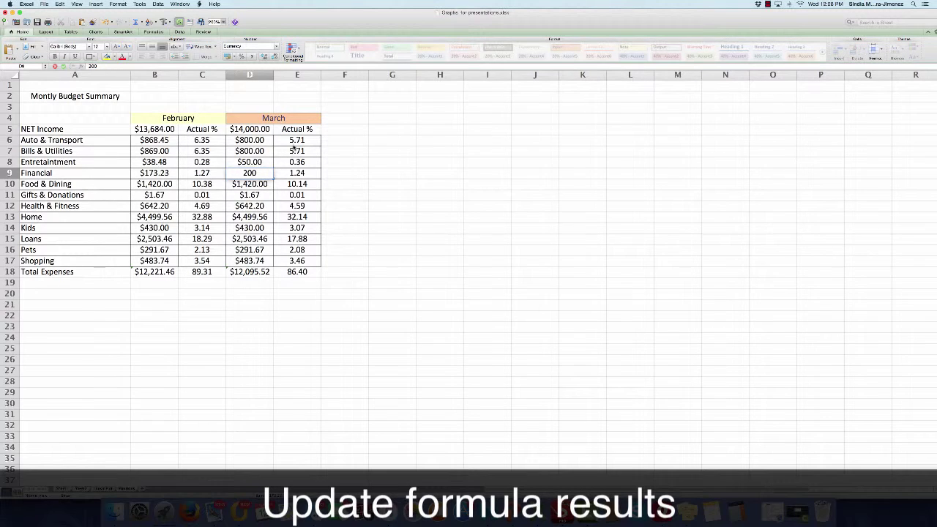
key(Return)
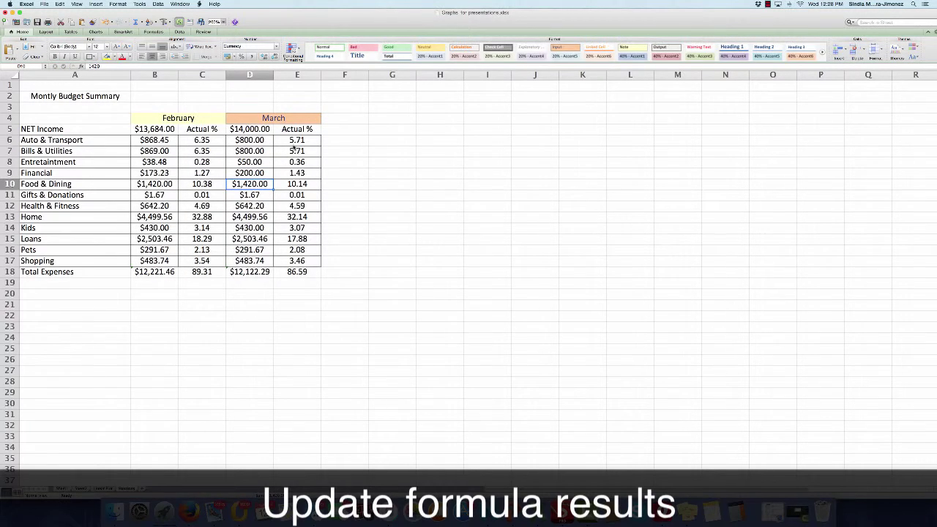
text(1000)
key(Return)
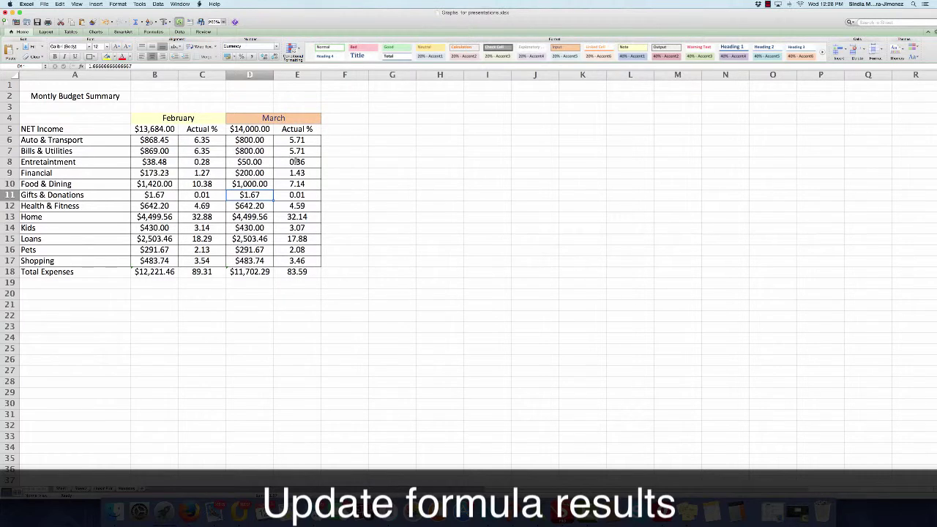
Open the March Auto & Transport percentage formula in E6 to inspect its cell references
click(293, 141)
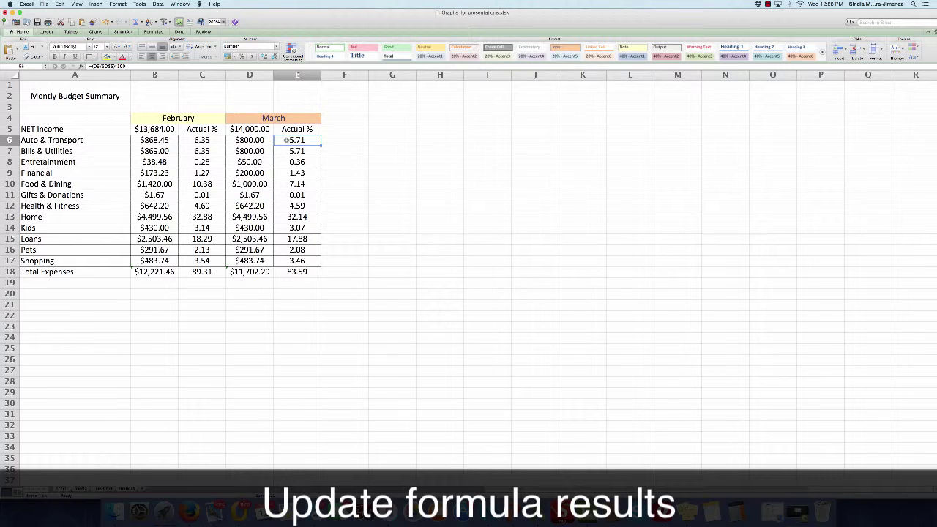
click(112, 66)
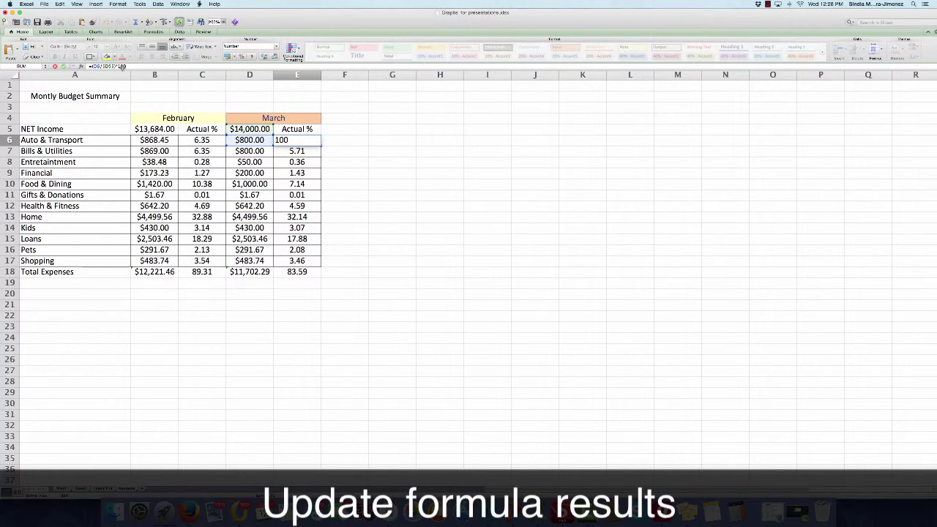